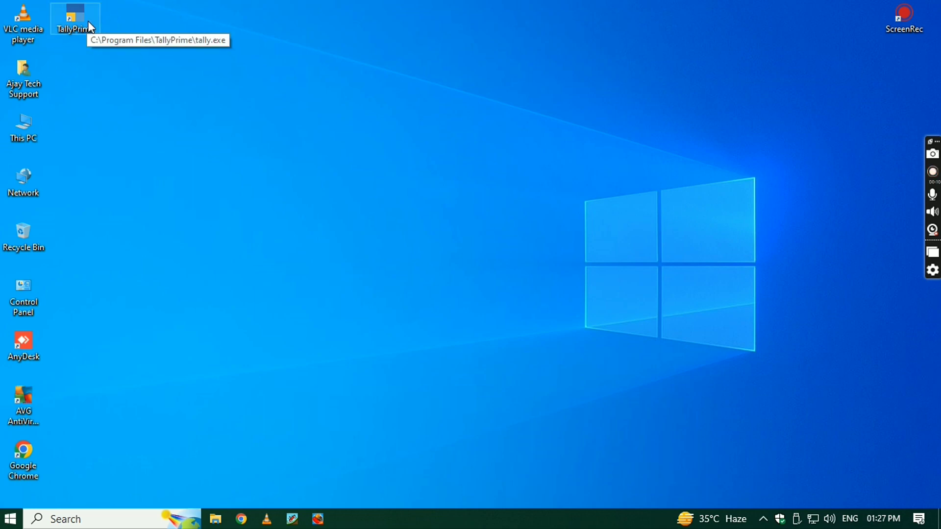
Launch TallyPrime from its desktop shortcut and bring up the License dialog.
double_click(88, 21)
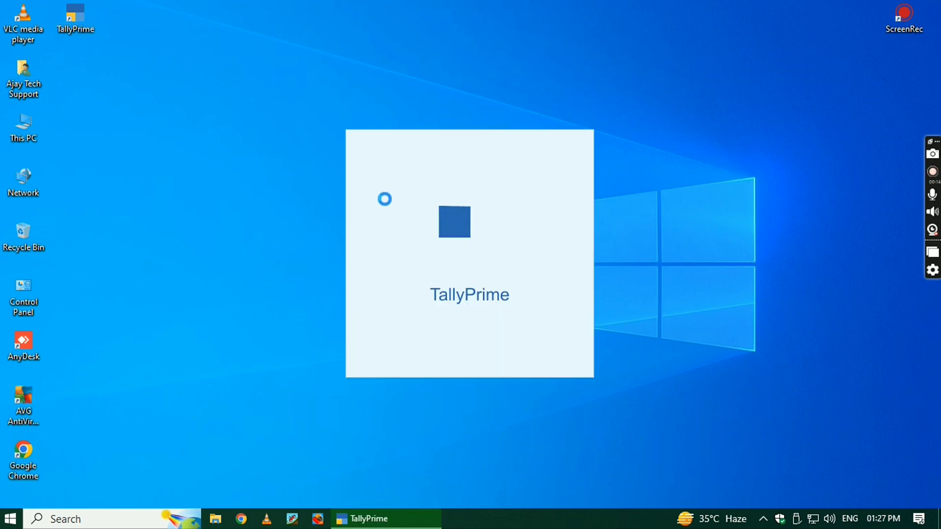
left_click(385, 197)
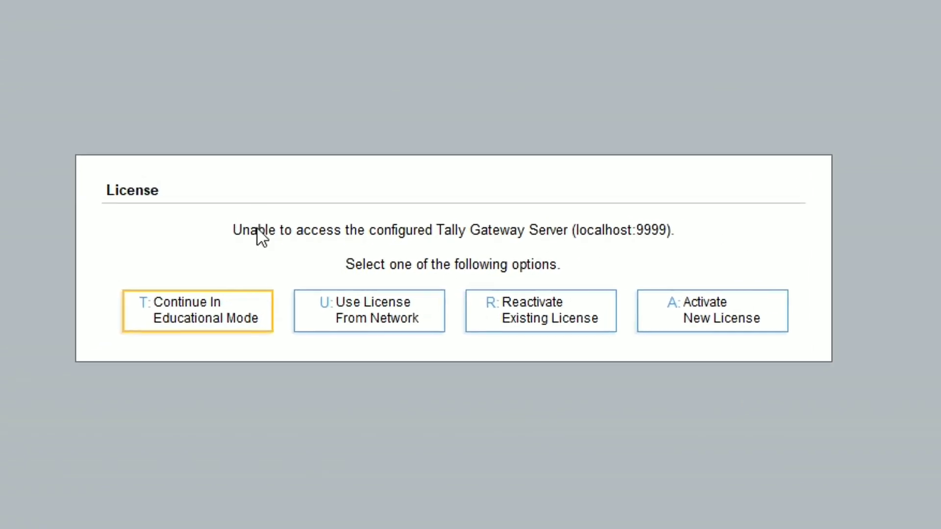
Choose Continue In Educational Mode from the License options.
key("Right")
key("Right")
key("Right")
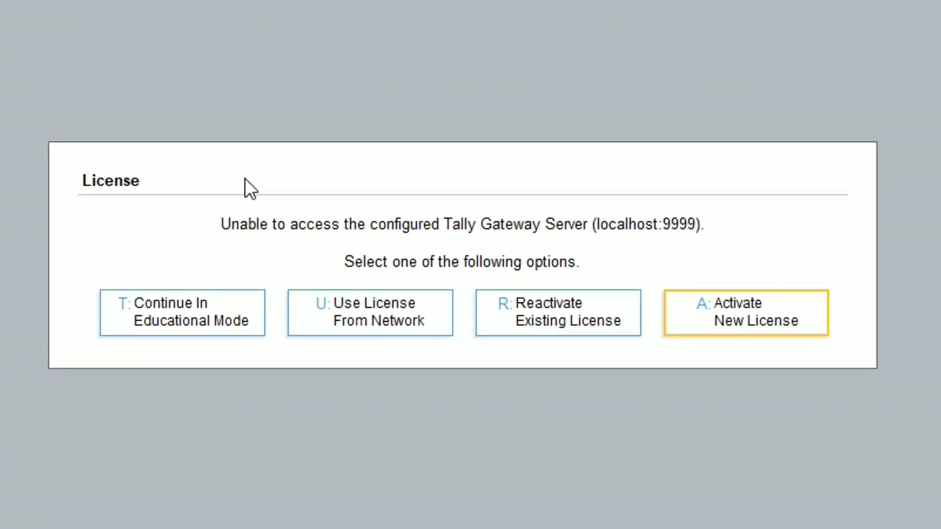
key("Left")
key("Left")
key("Left")
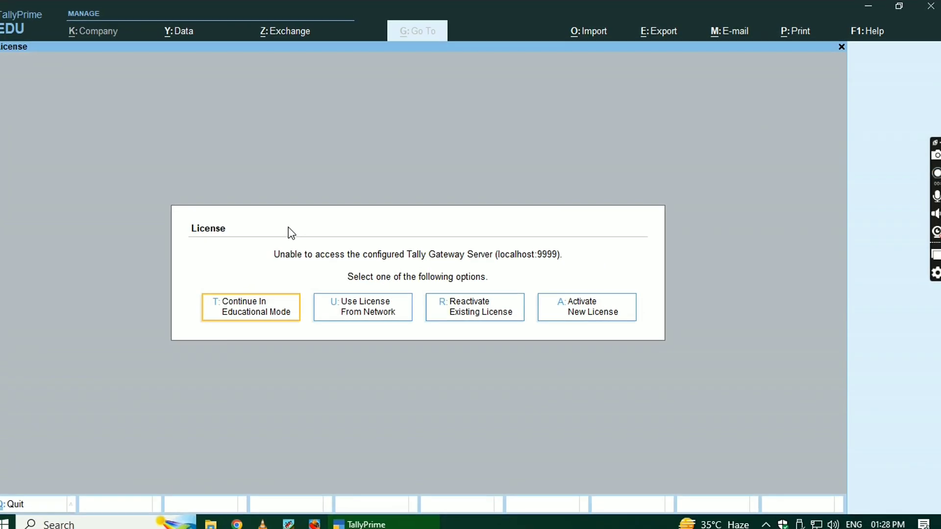
key("Return")
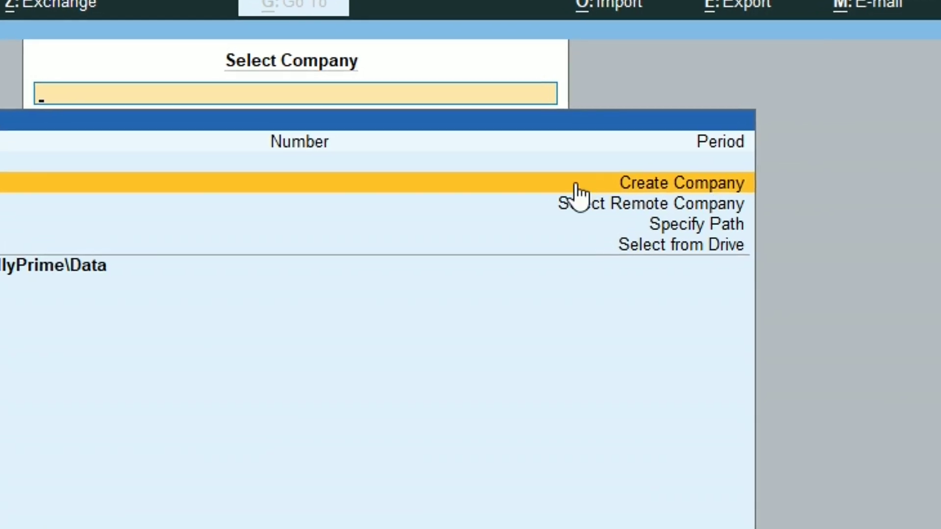
Pick Create Company from the Select Company options.
key("Down")
key("Down")
key("Down")
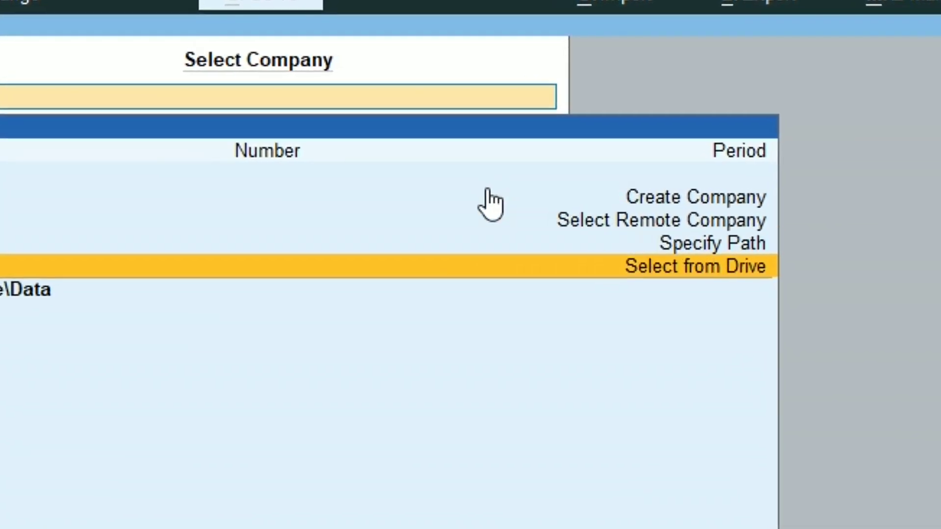
key("Up")
key("Up")
key("Up")
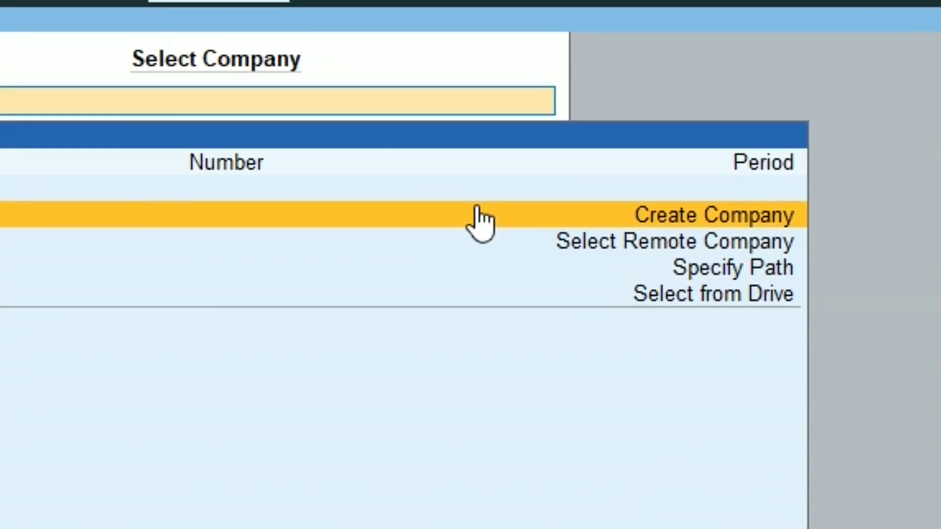
key("Down")
key("Down")
key("Down")
key("Up")
key("Up")
key("Up")
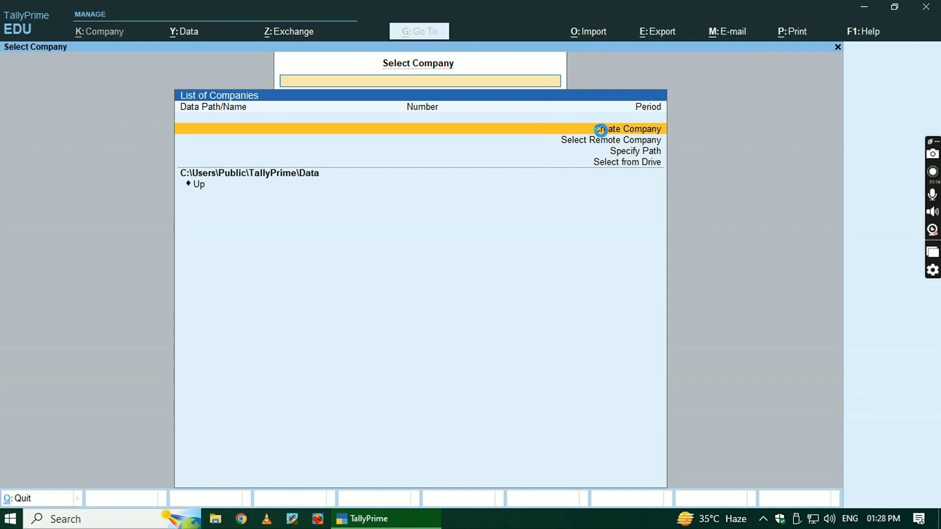
left_click(600, 129)
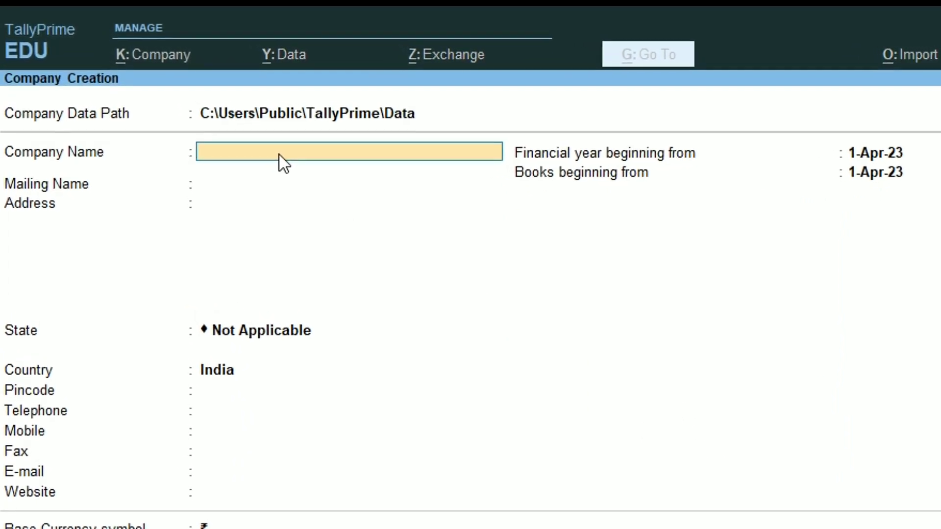
Enter 'Ajay Tech Support' as Company Name and accept the matching Mailing Name.
type("A")
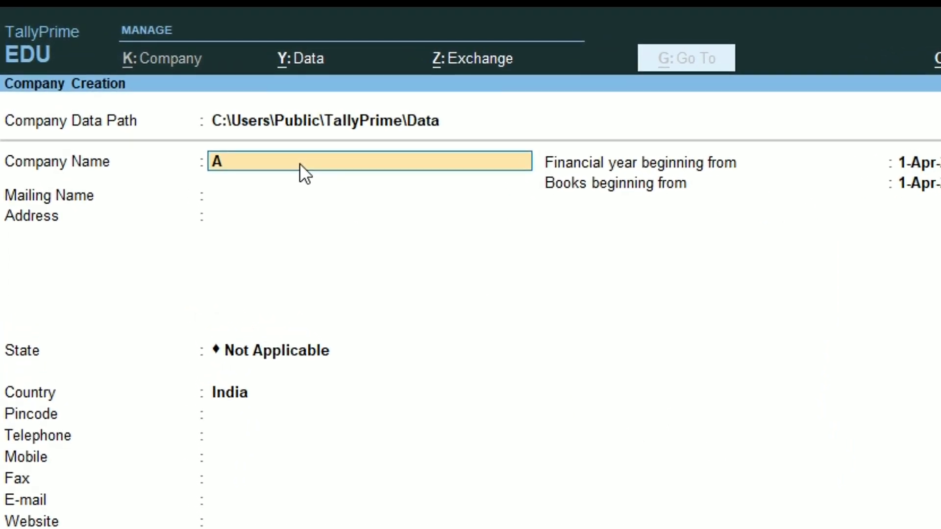
type("jay")
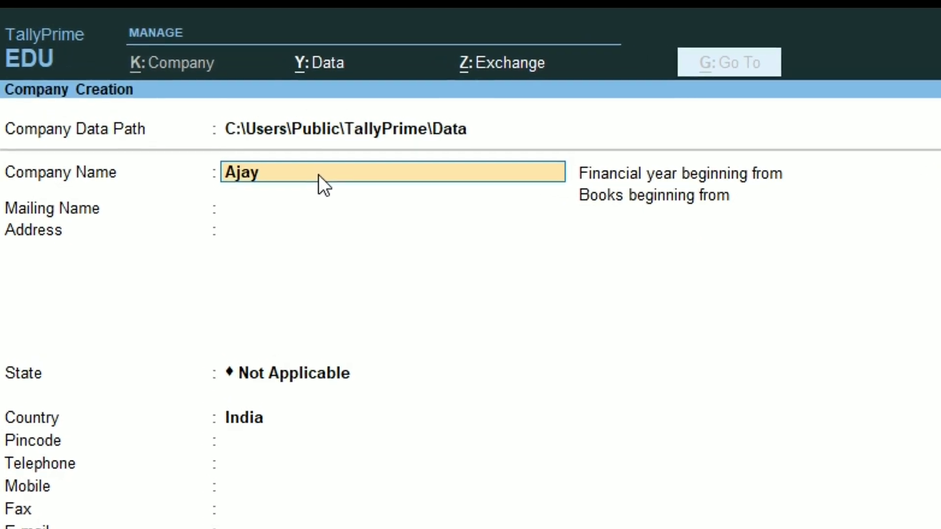
type(" t")
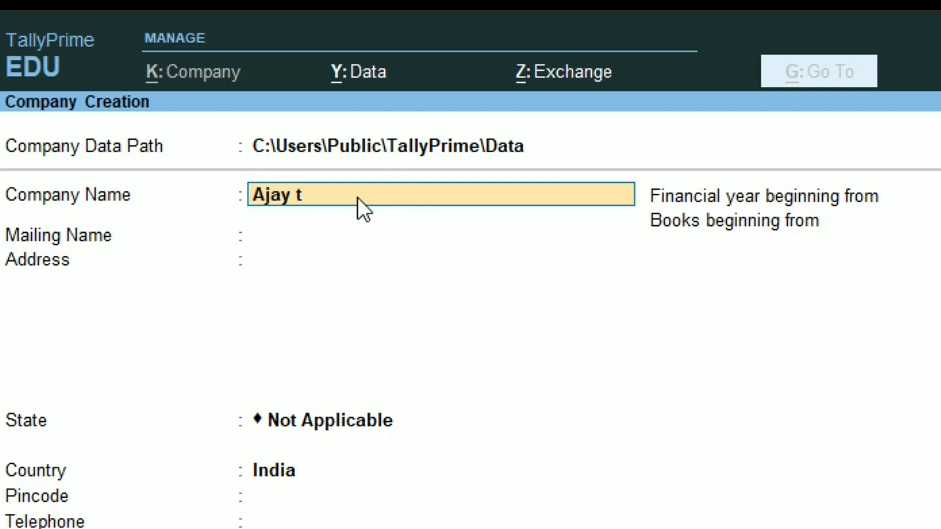
key("BackSpace")
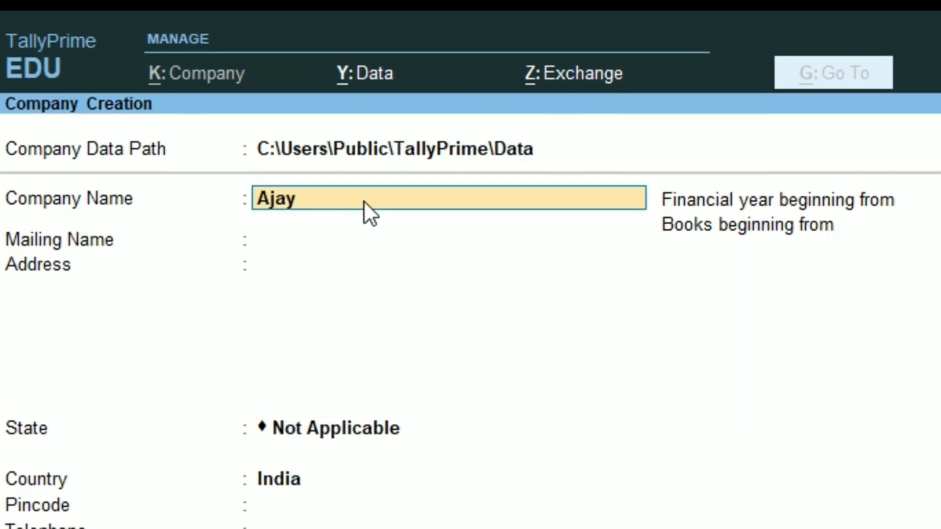
type("Tech")
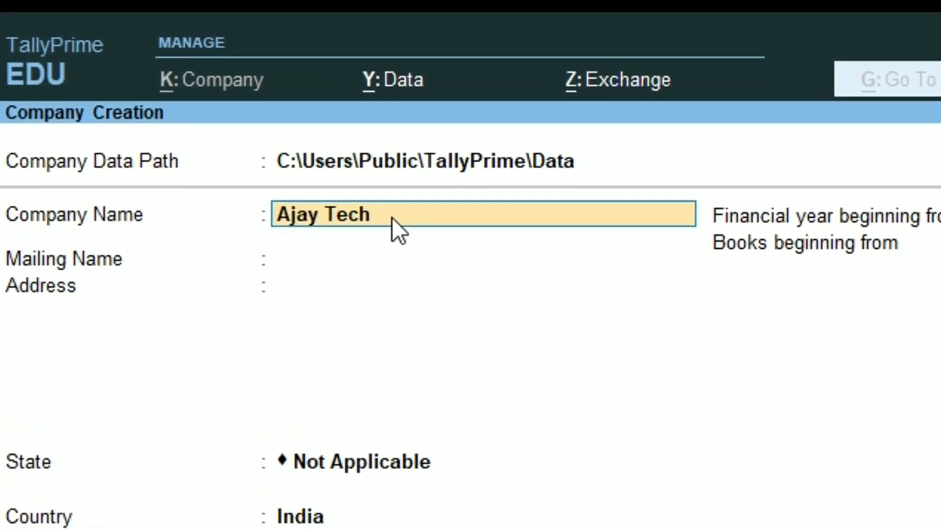
type(" Support")
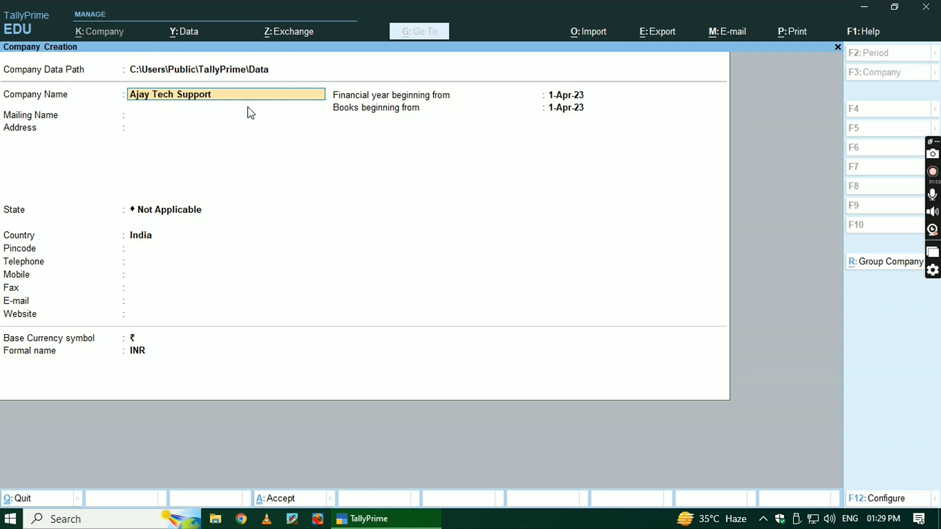
key("Return")
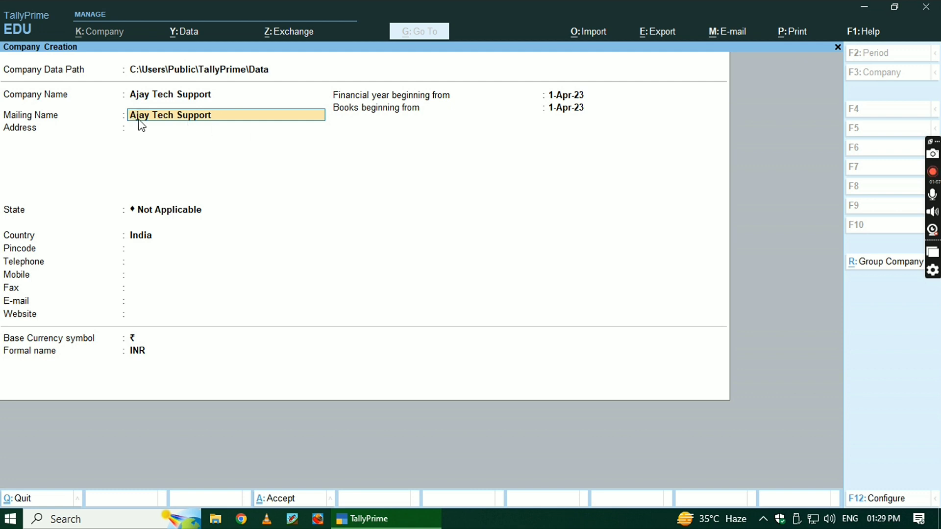
left_click(178, 129)
key("Return")
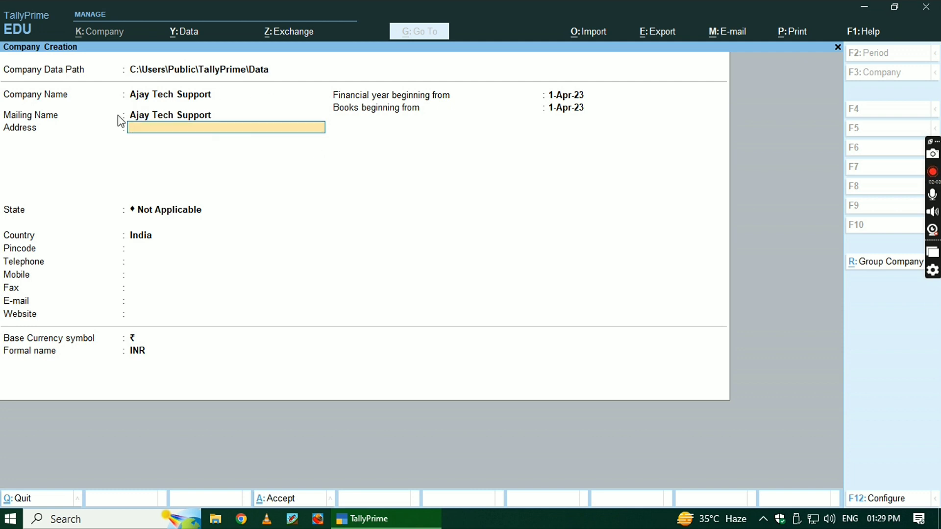
Enter a street address line plus 'India' as the address, then move on to State.
left_click(138, 136)
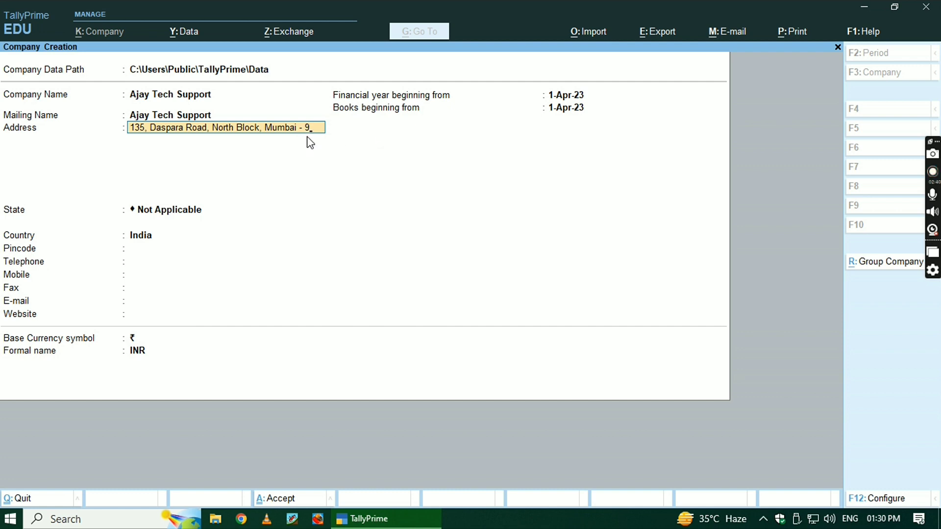
left_click(319, 142)
key("Return")
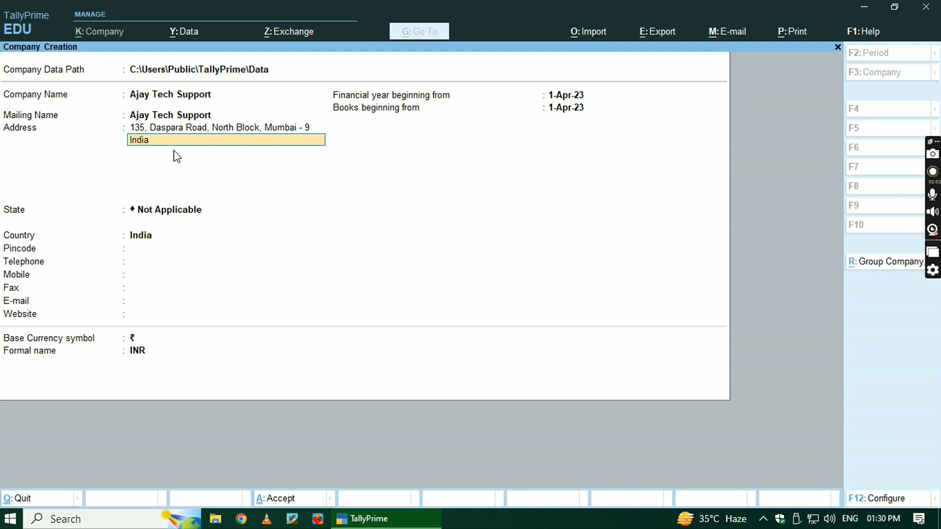
key("Return")
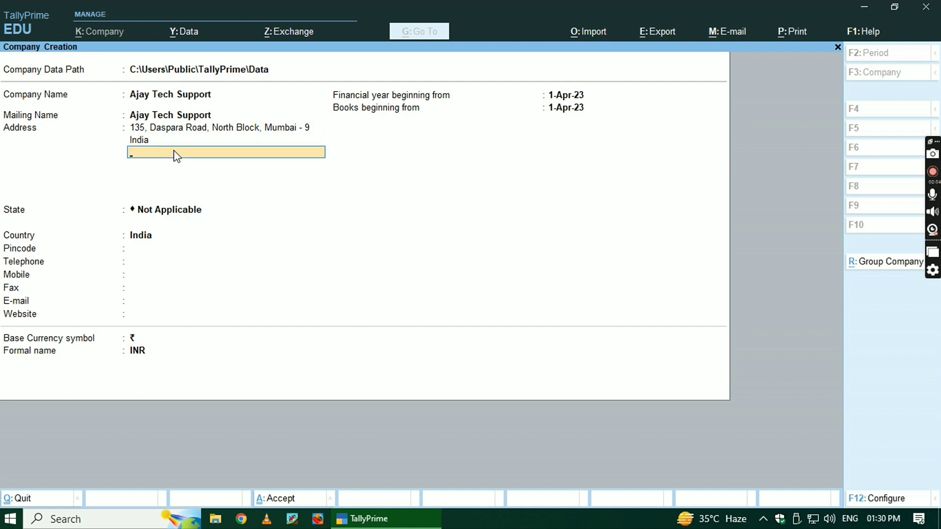
key("Return")
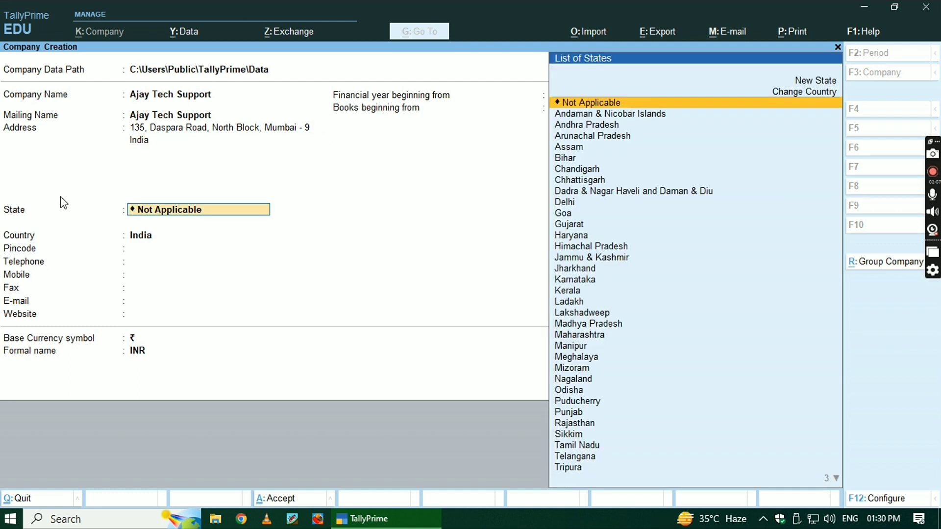
Scroll the List of States and select West Bengal.
key("ctrl")
key("ctrl")
key("Down")
key("Down")
key("Down")
key("Down")
key("Down")
key("Down")
key("Down")
key("Down")
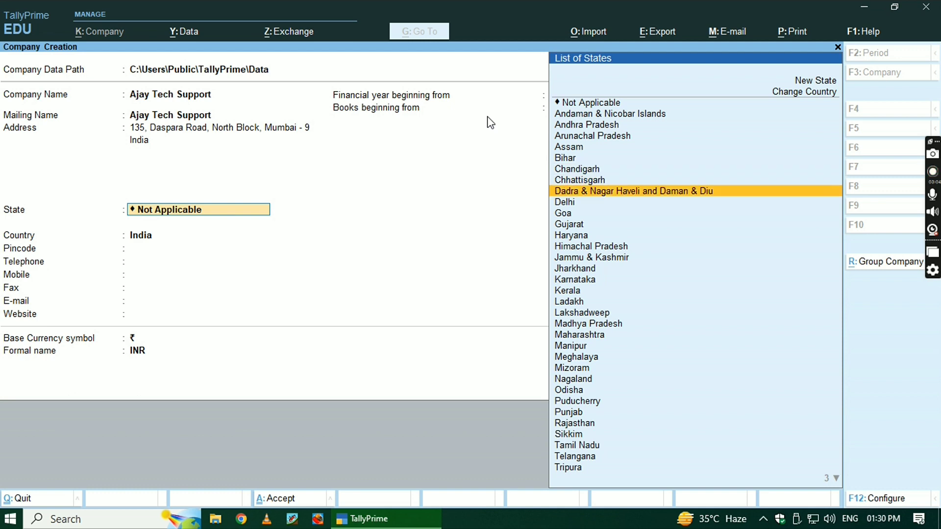
key("Down")
key("Down")
key("Down")
key("Down")
key("Down")
key("Down")
key("Down")
key("Down")
key("Down")
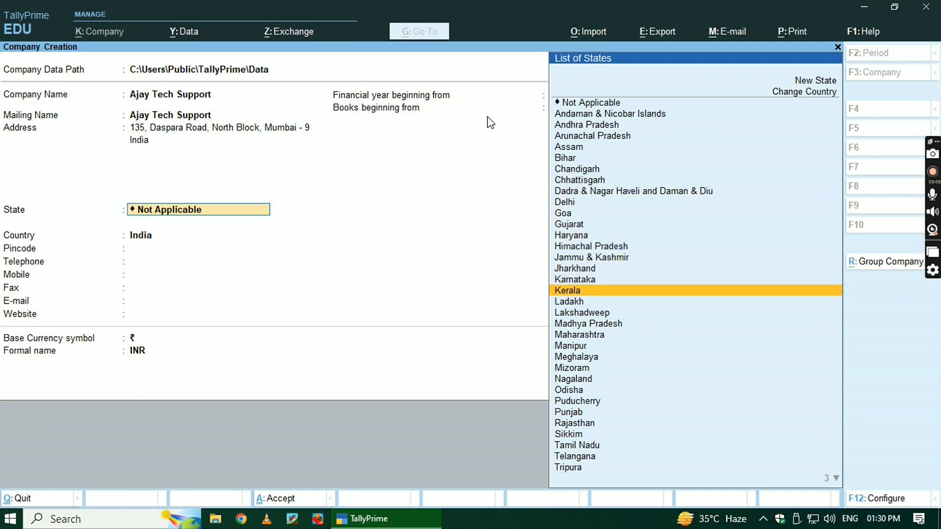
key("Down")
key("Down")
key("Down")
key("Down")
key("Down")
key("Down")
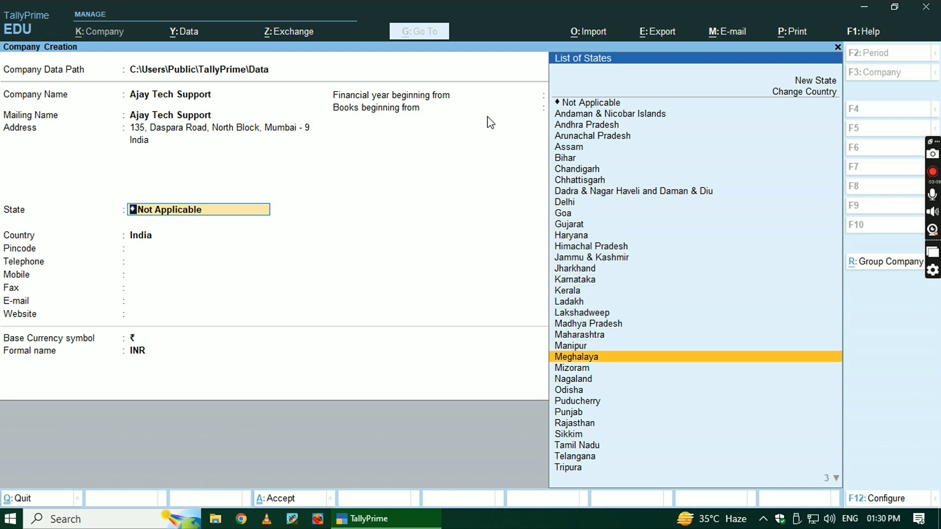
key("Down")
key("Down")
key("Down")
key("Down")
key("Down")
key("Down")
key("Down")
key("Down")
key("Down")
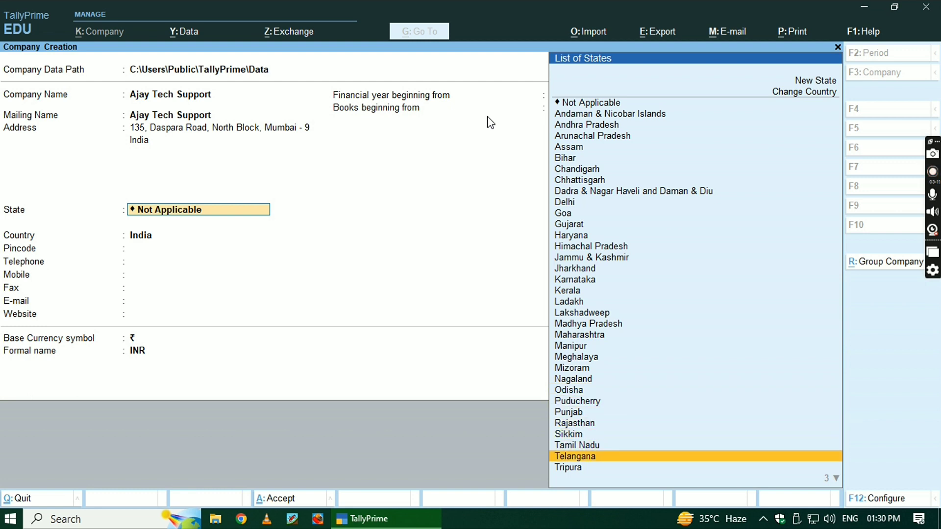
key("Down")
key("Down")
key("Down")
key("Down")
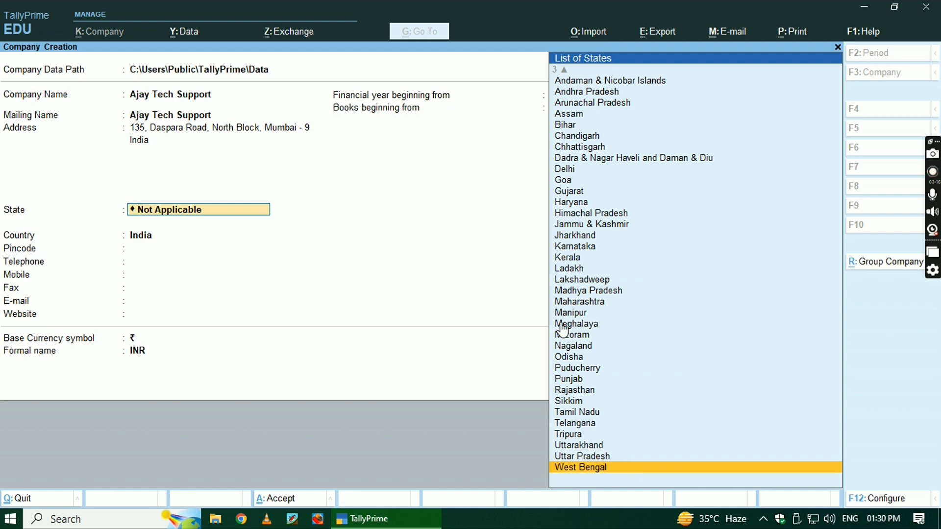
scroll(596, 268, "up", 5)
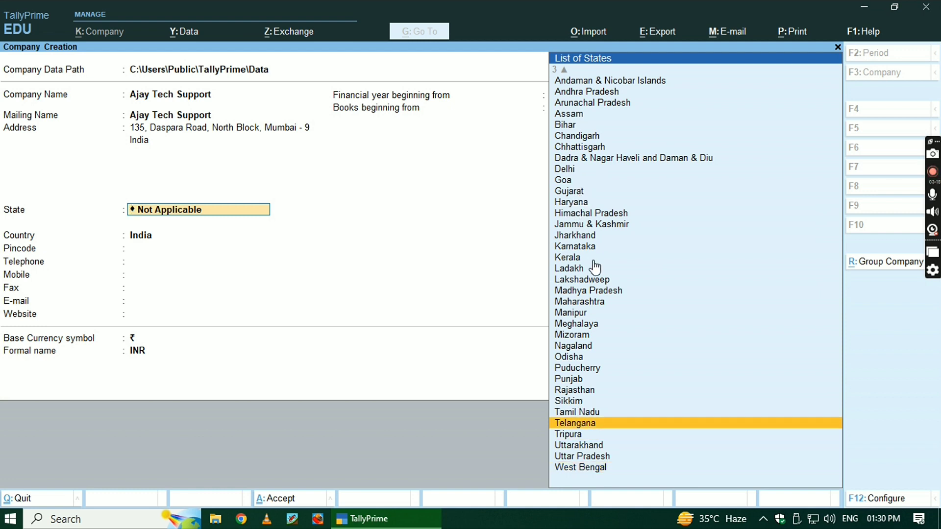
scroll(596, 267, "up", 7)
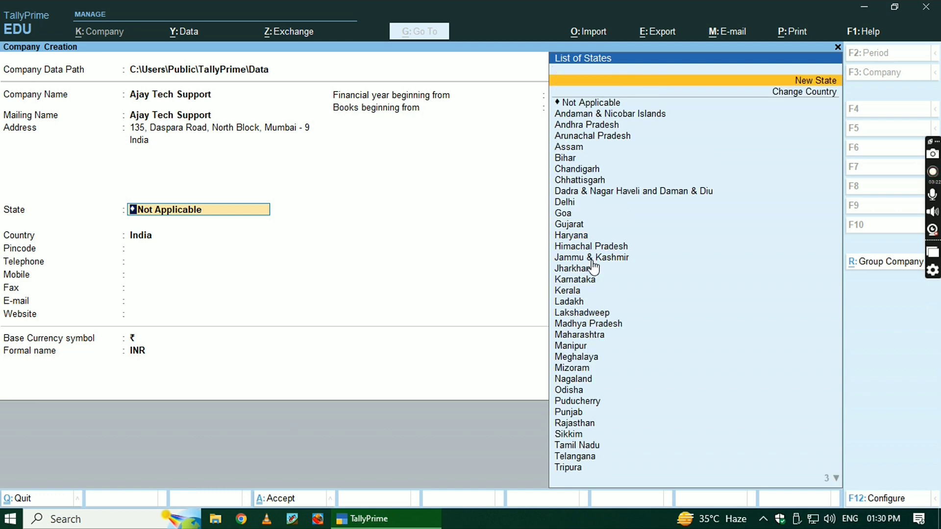
scroll(593, 267, "down", 5)
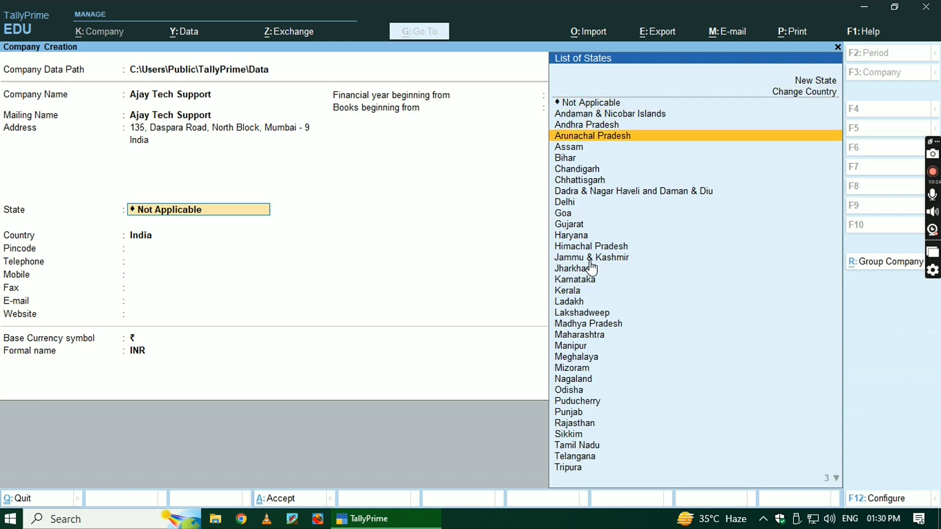
scroll(591, 268, "down", 5)
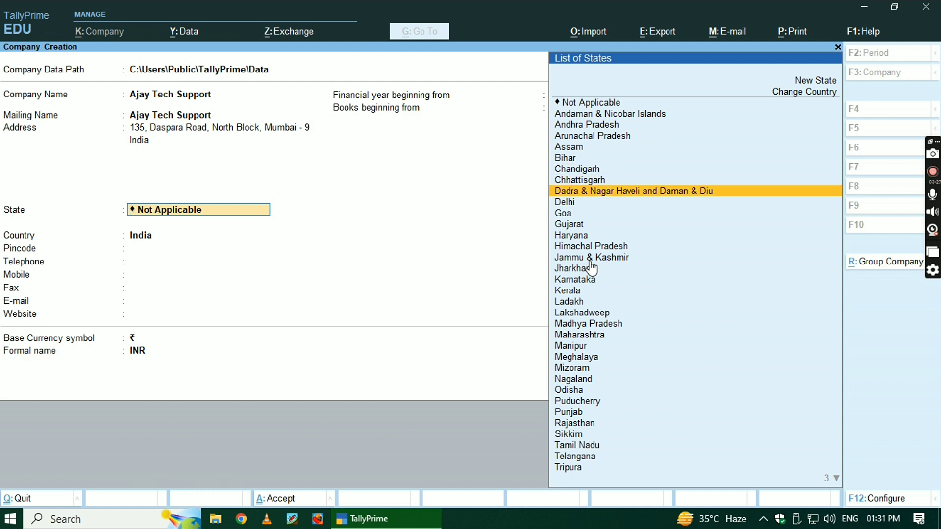
scroll(592, 267, "down", 1)
scroll(590, 263, "down", 4)
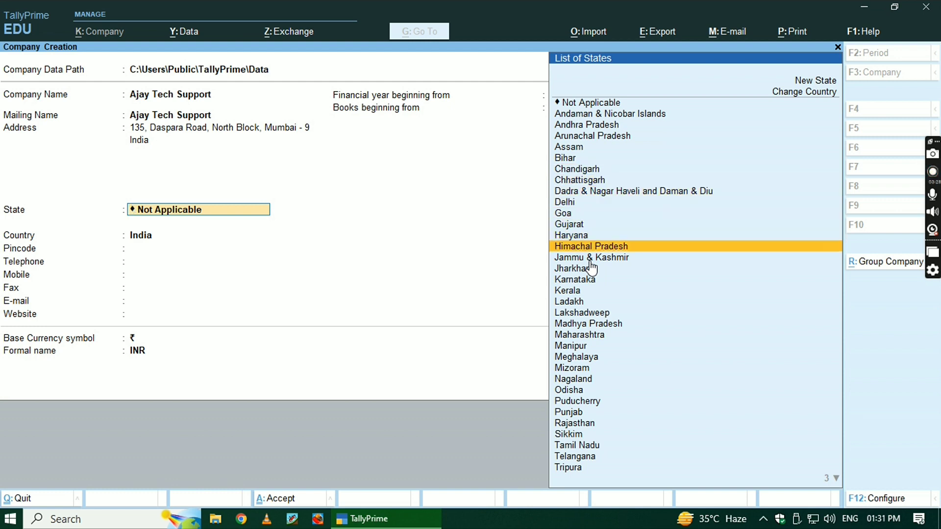
scroll(595, 297, "down", 6)
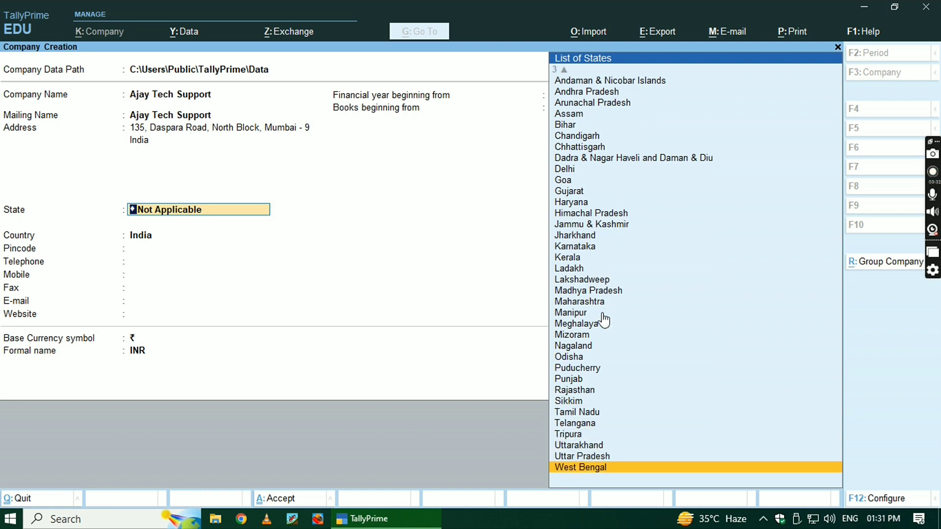
key("Return")
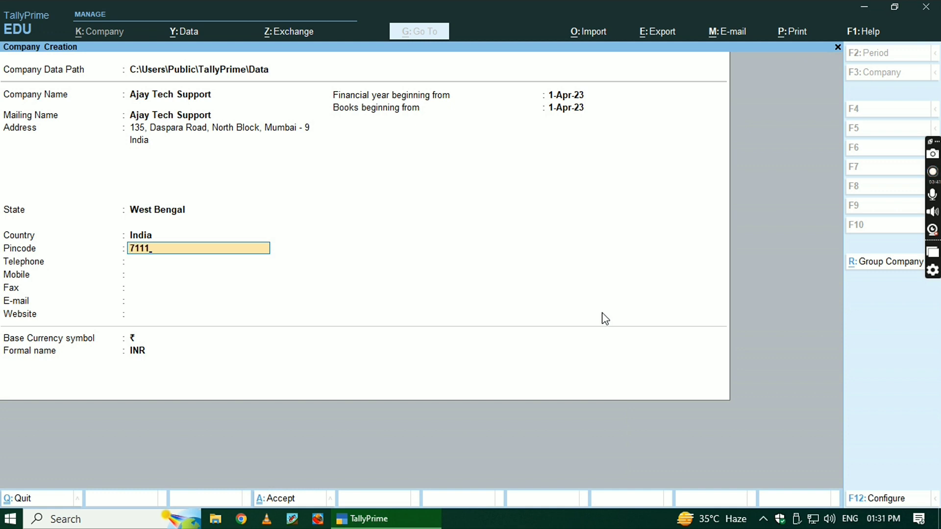
Enter the company's pincode, telephone and mobile numbers, leaving Fax blank.
key("Return")
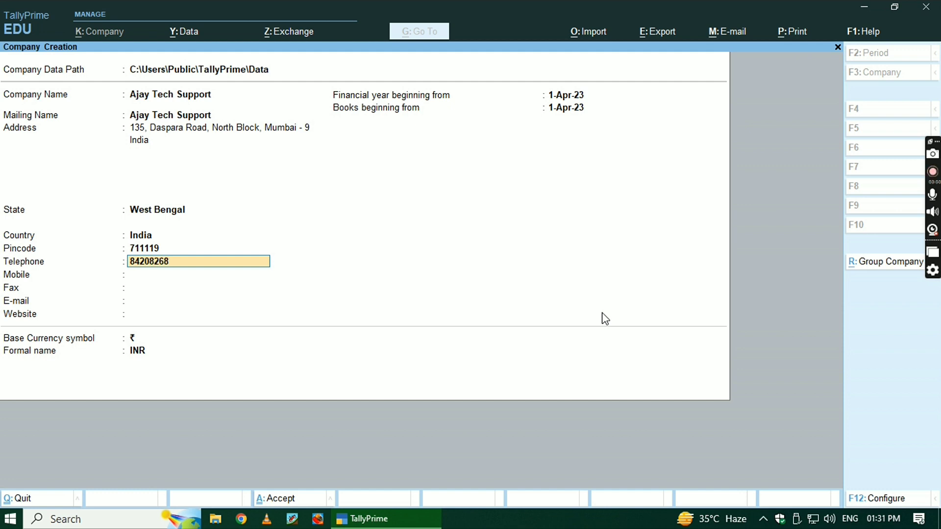
key("Return")
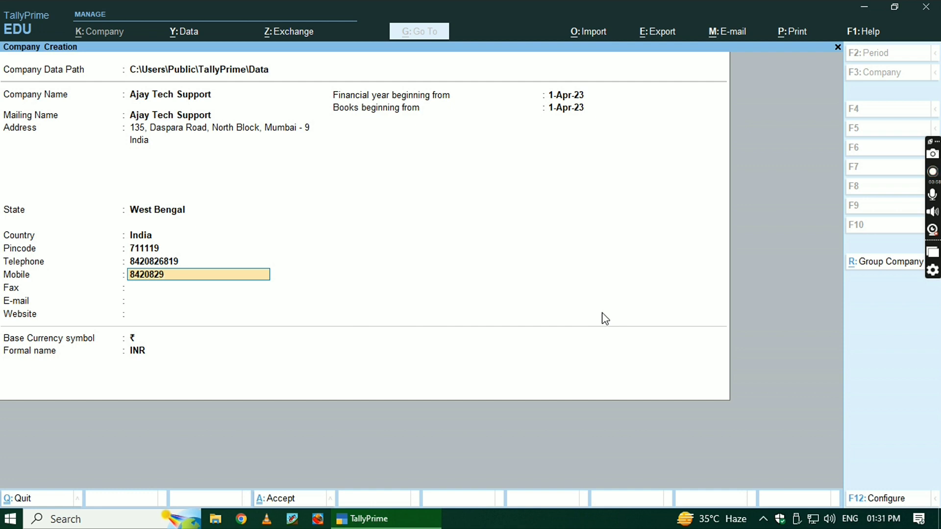
key("Return")
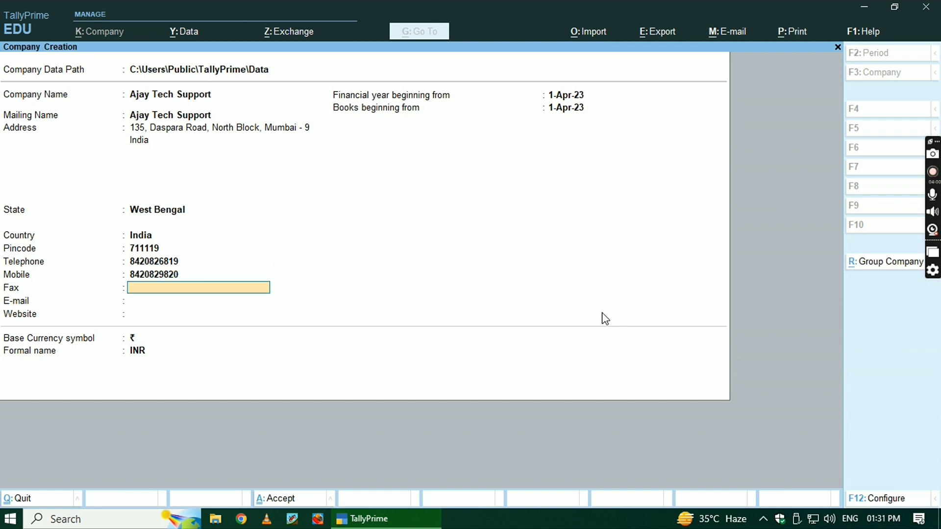
key("Return")
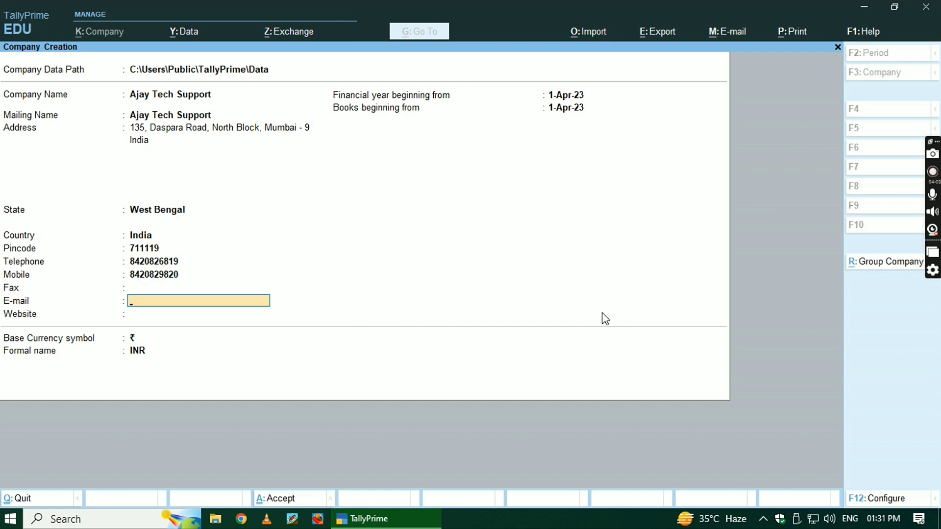
Fill in the company's e-mail address in the E-mail field.
left_click(181, 311)
key("Return")
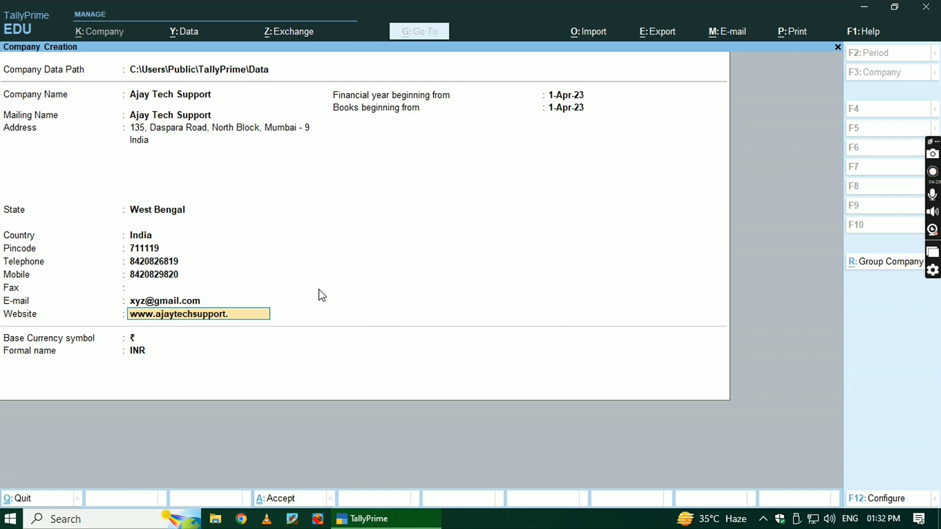
Clear the Website entry, leaving Financial year beginning blank as well.
key("Return")
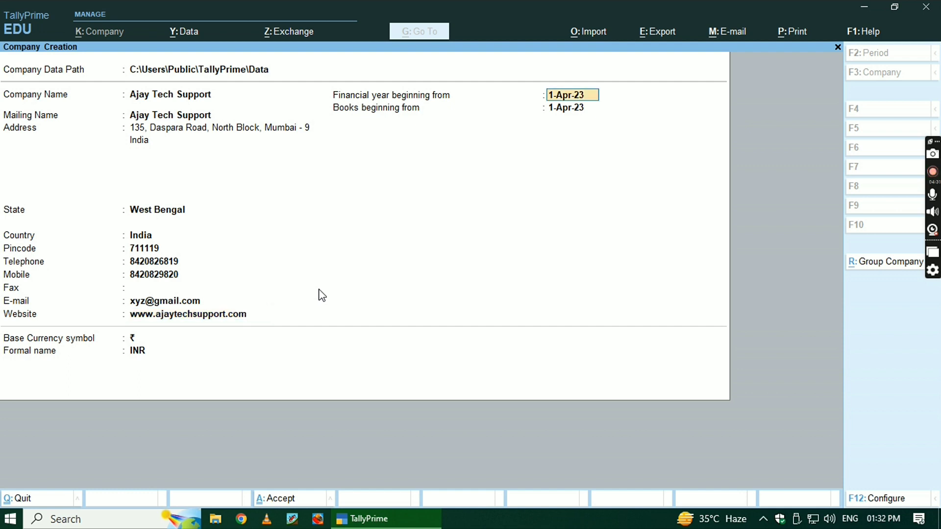
left_click(570, 115)
key("ctrl")
type("18.6.")
key("BackSpace")
key("BackSpace")
key("BackSpace")
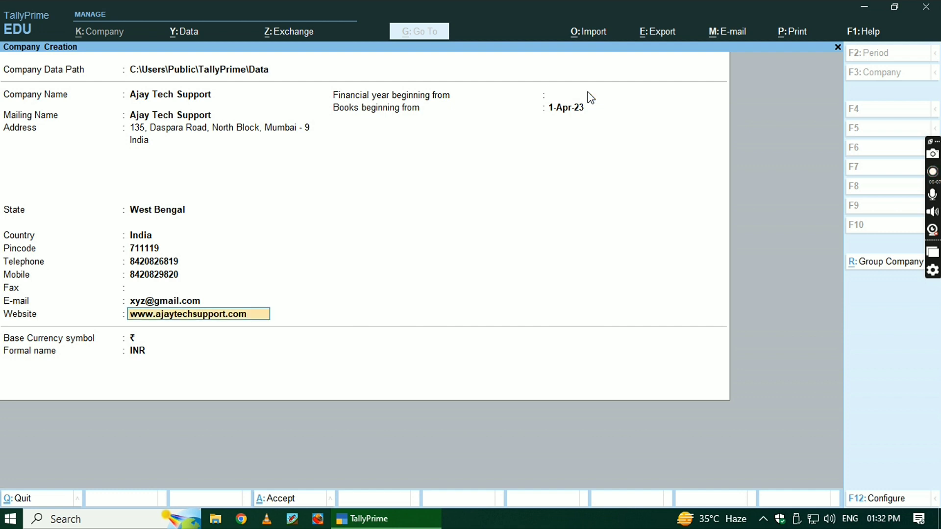
type("1")
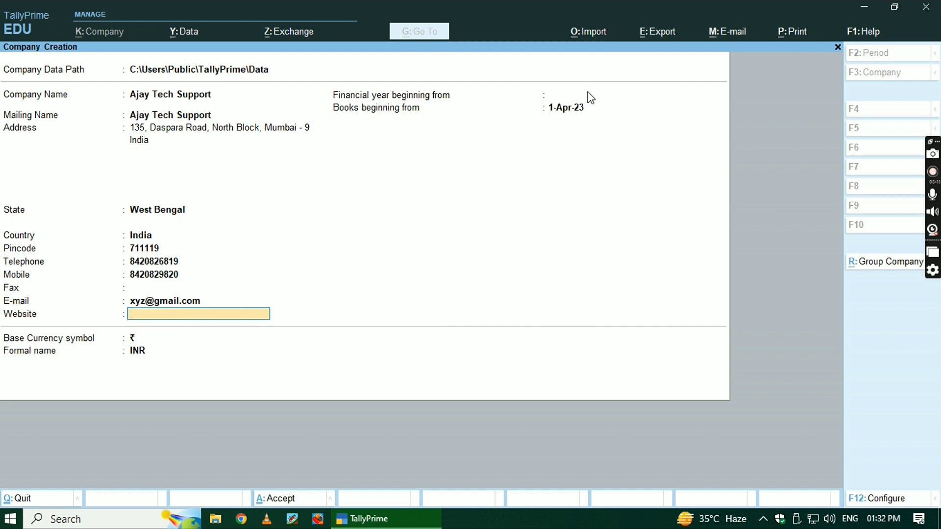
Set Financial year beginning to 1-Apr-23 and keep Books beginning at 1-Apr-23.
key("Return")
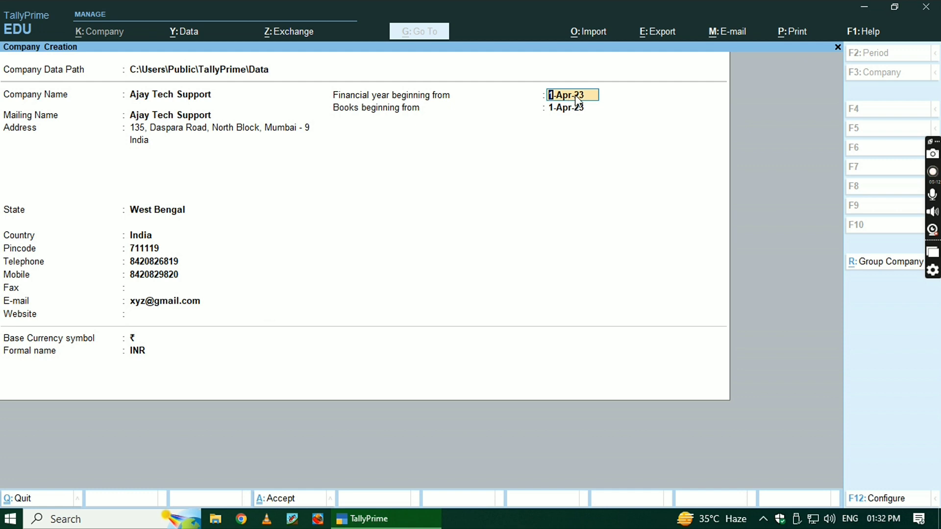
type("1")
type("8")
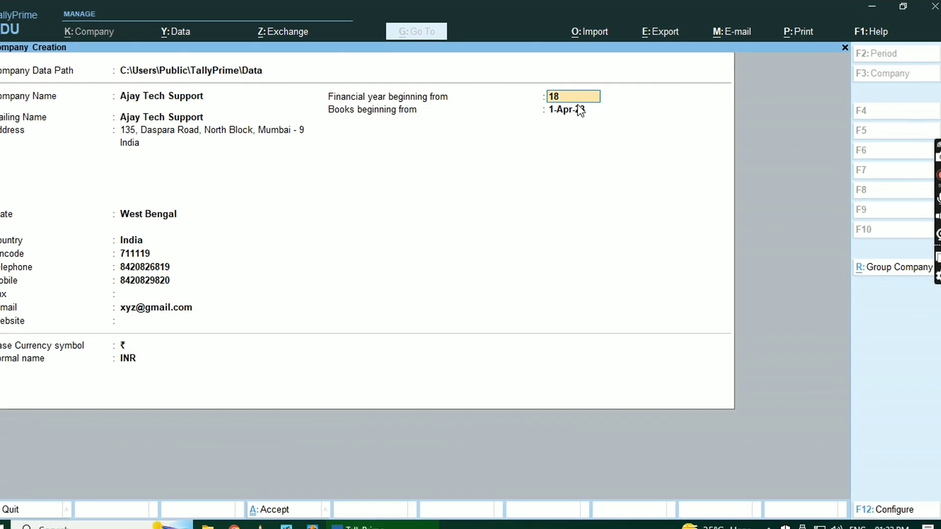
type(".0")
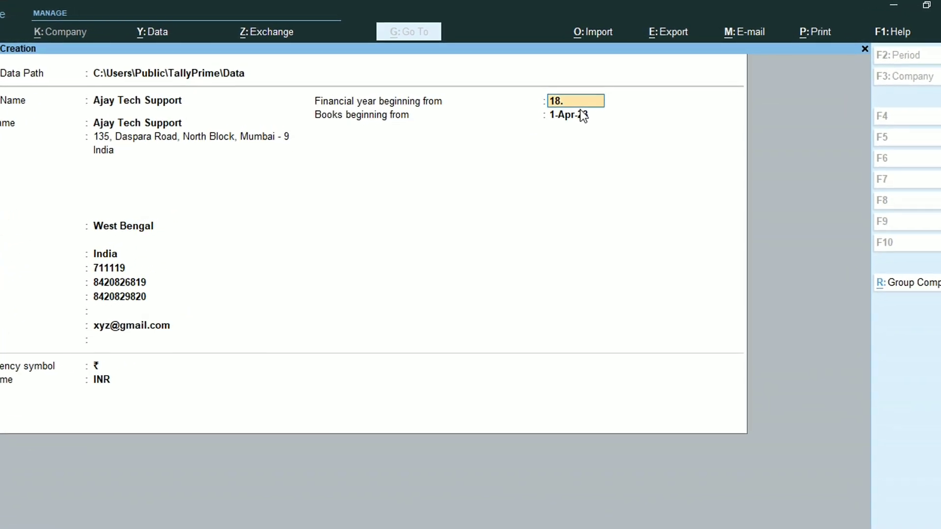
type("6.23")
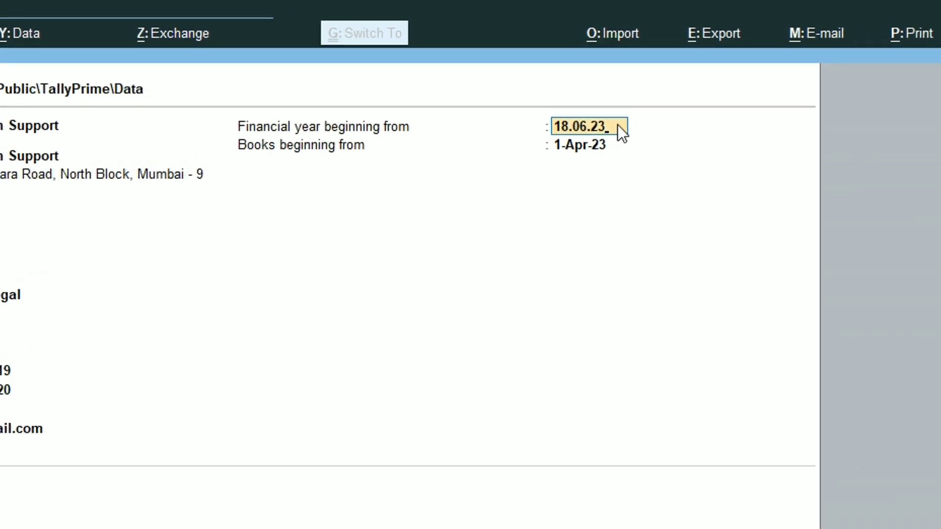
key("BackSpace")
key("BackSpace")
key("BackSpace")
key("BackSpace")
key("BackSpace")
key("BackSpace")
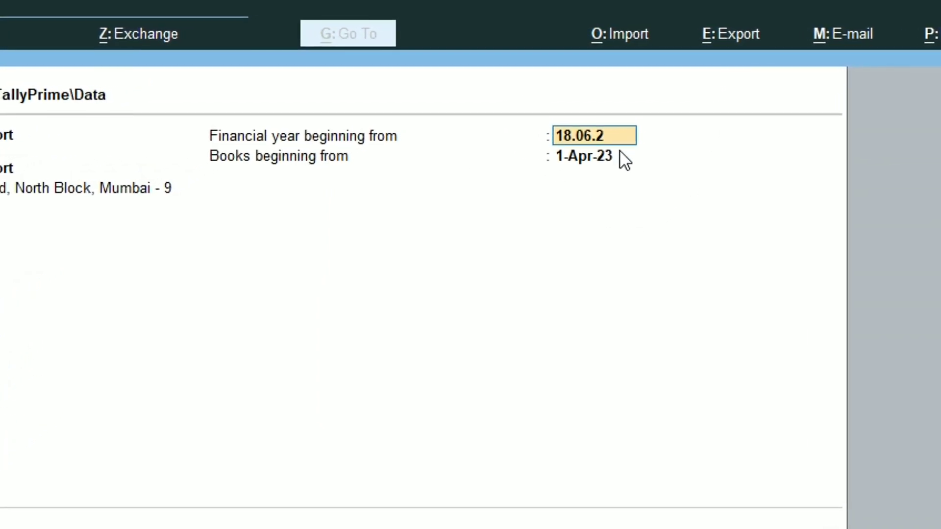
key("BackSpace")
type(".")
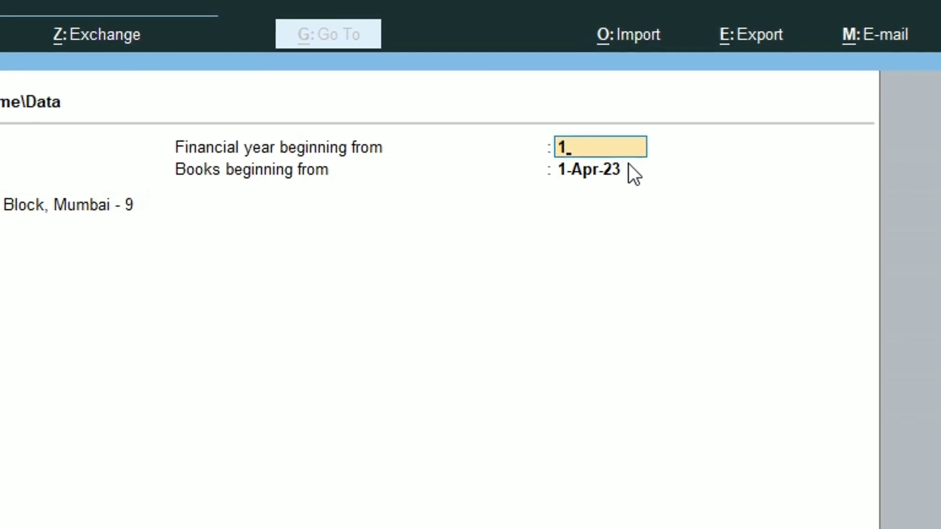
type("4.23")
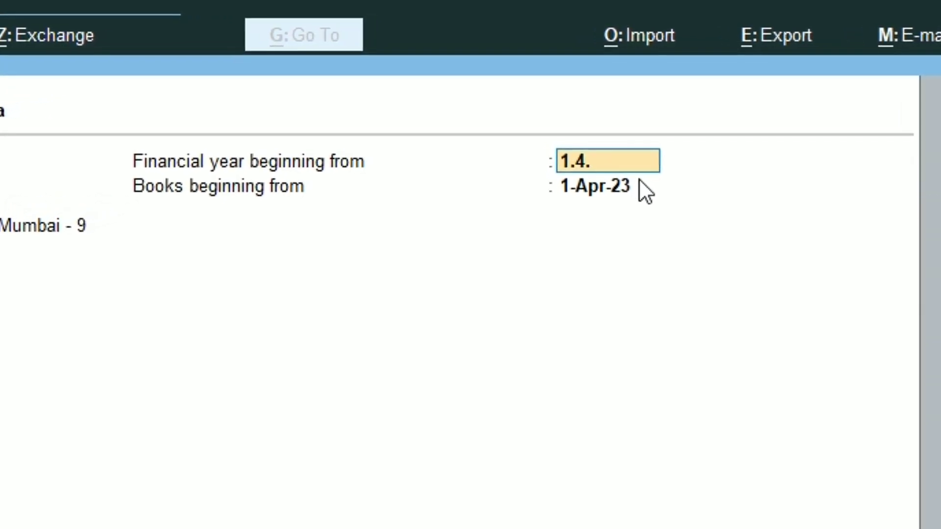
key("Return")
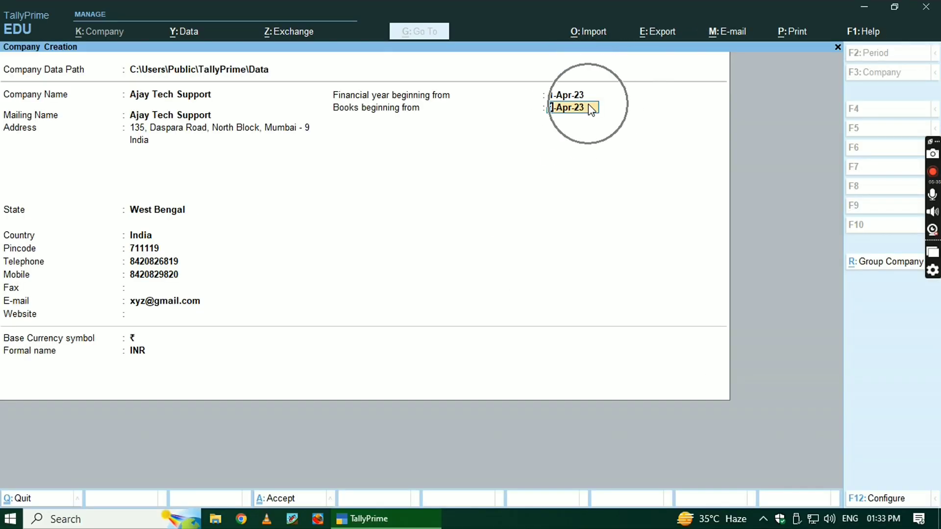
key("Return")
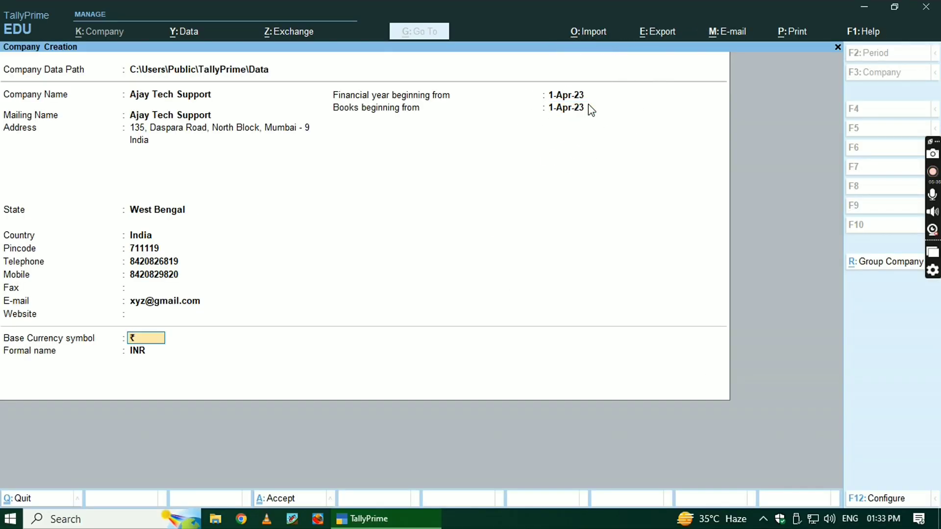
Keep ₹ and INR as the base currency and confirm creating Ajay Tech Support.
left_click(153, 342)
key("Return")
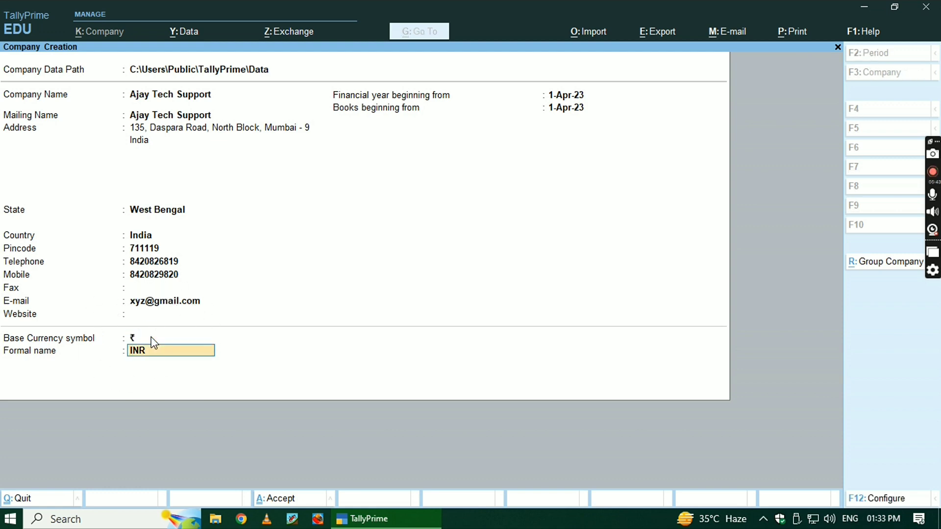
key("Return")
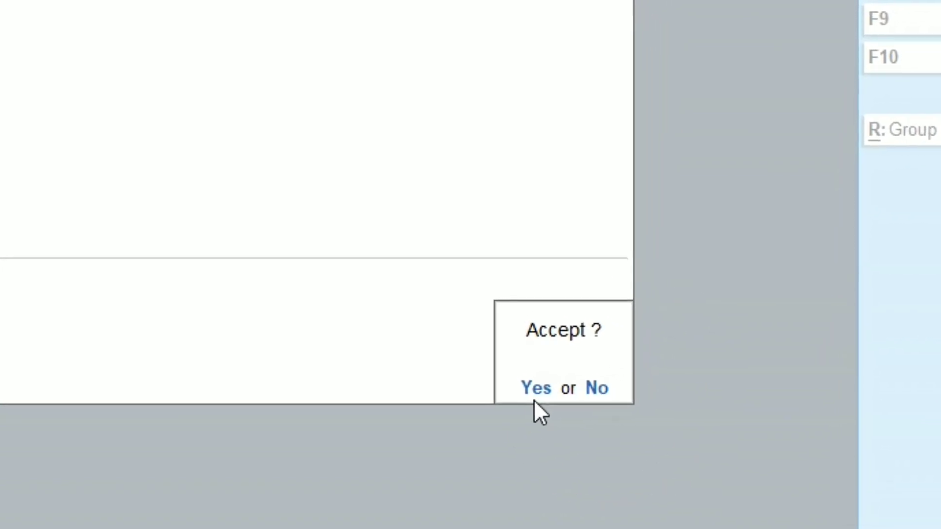
left_click(531, 400)
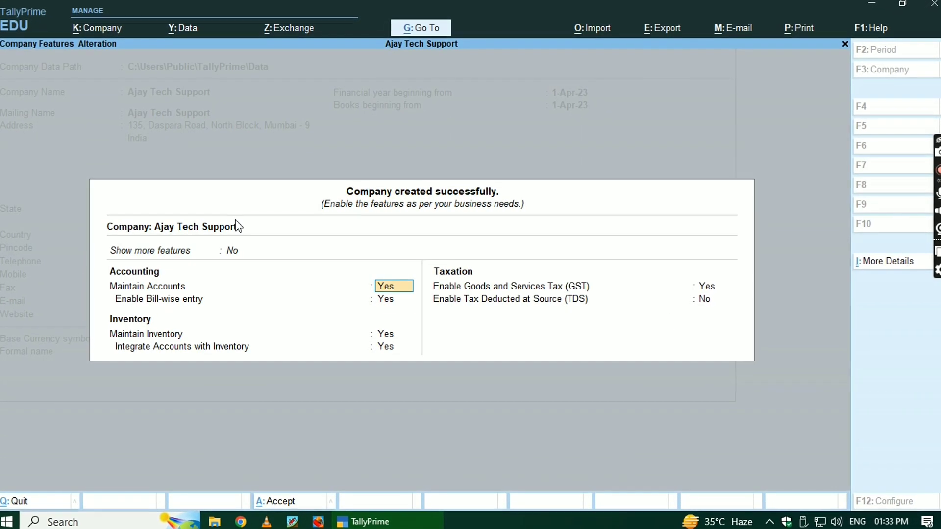
Keep accounts, bill-wise entry, inventory and accounts-inventory integration enabled in Company Features.
left_click(402, 291)
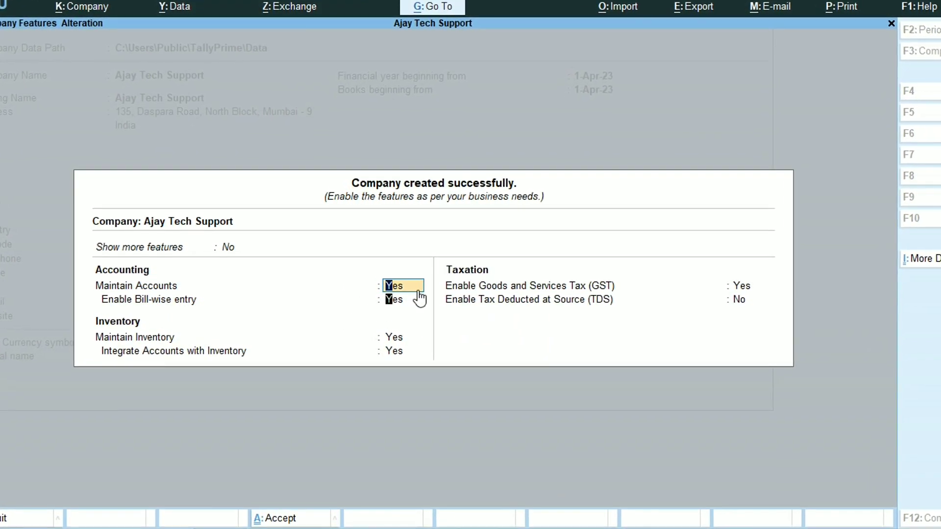
left_click(419, 297)
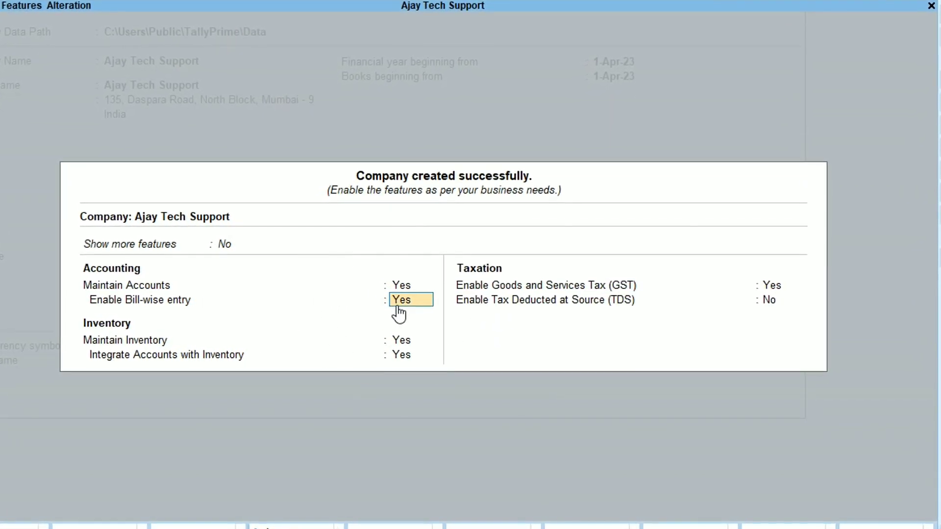
key("Return")
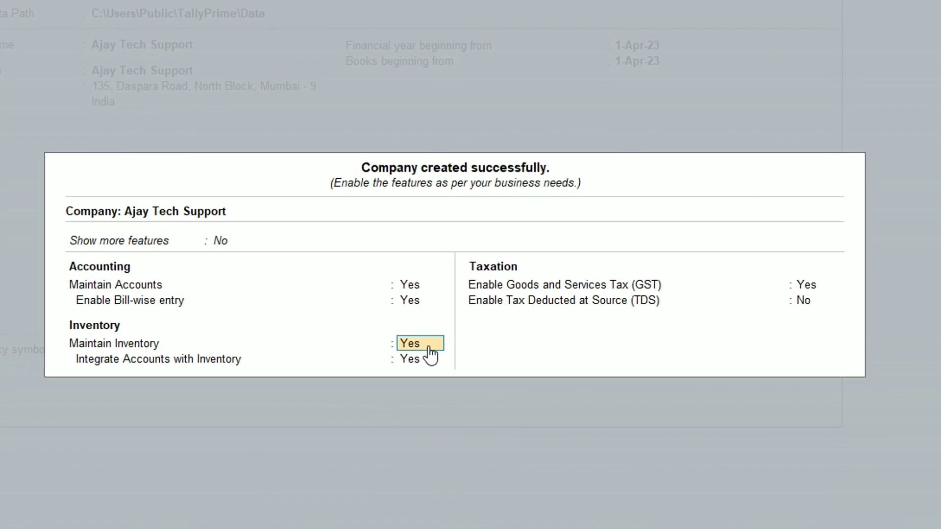
key("Return")
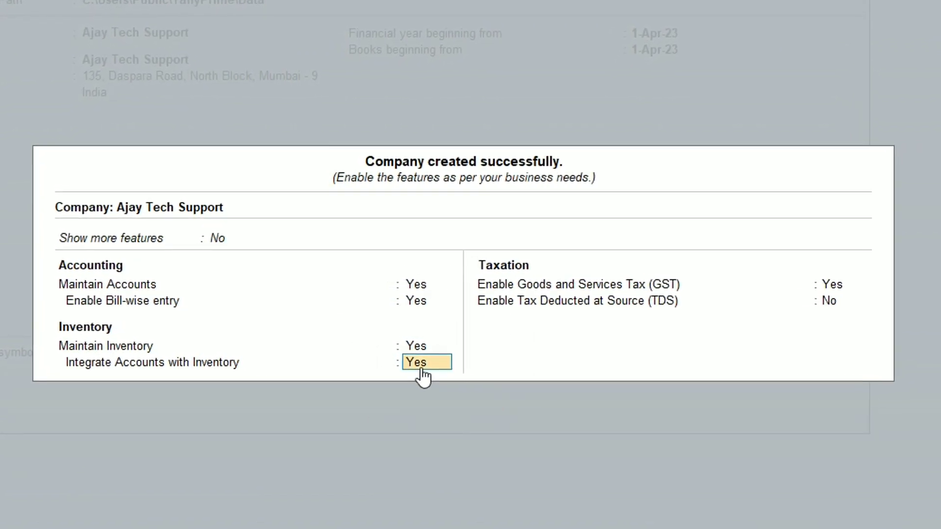
key("Return")
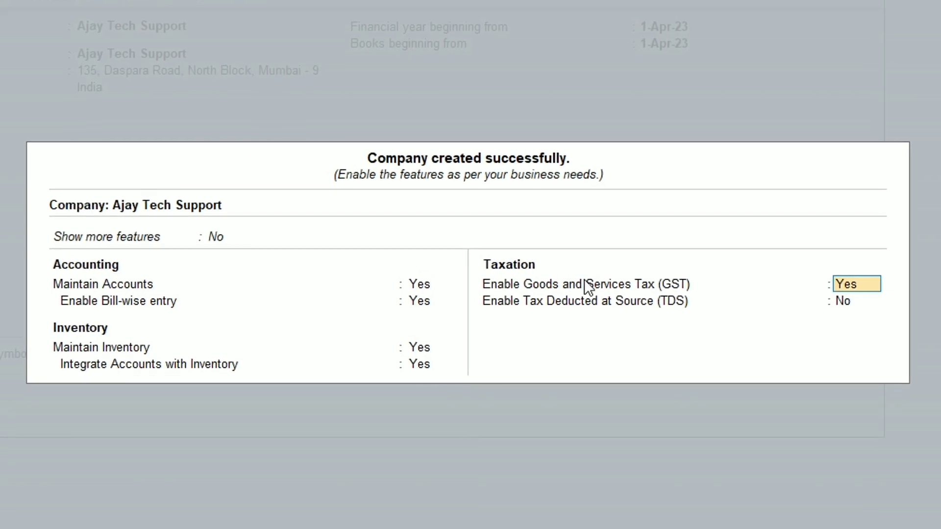
Set Enable Goods and Services Tax (GST) to Yes to reach the company GST details.
key("ctrl")
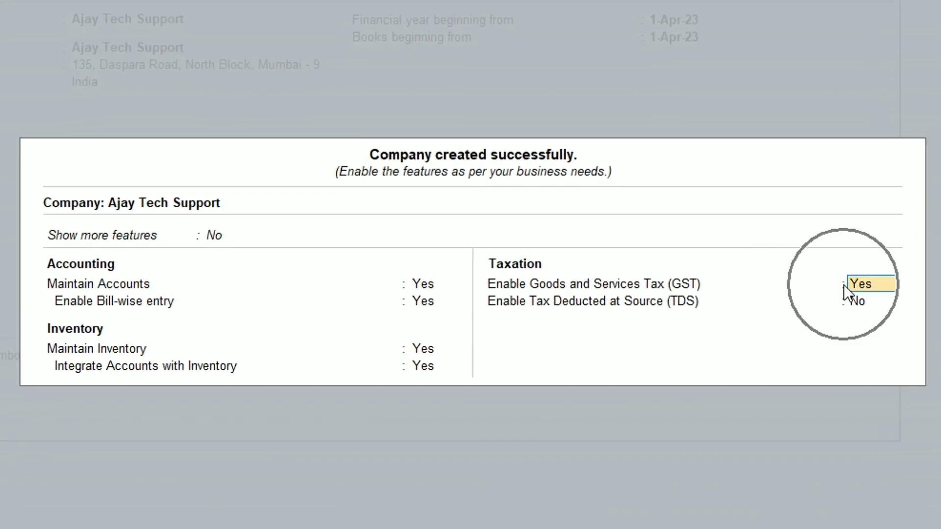
key("ctrl")
key("ctrl")
key("ctrl")
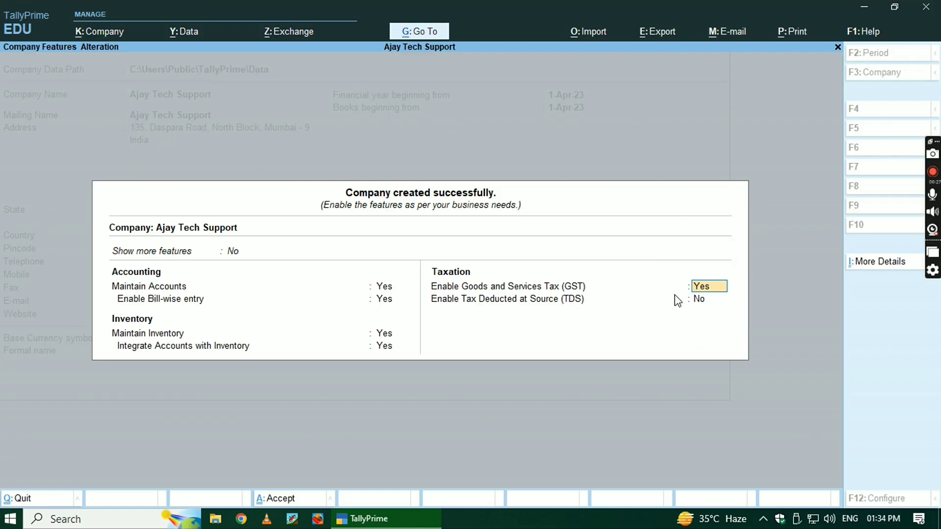
key("Return")
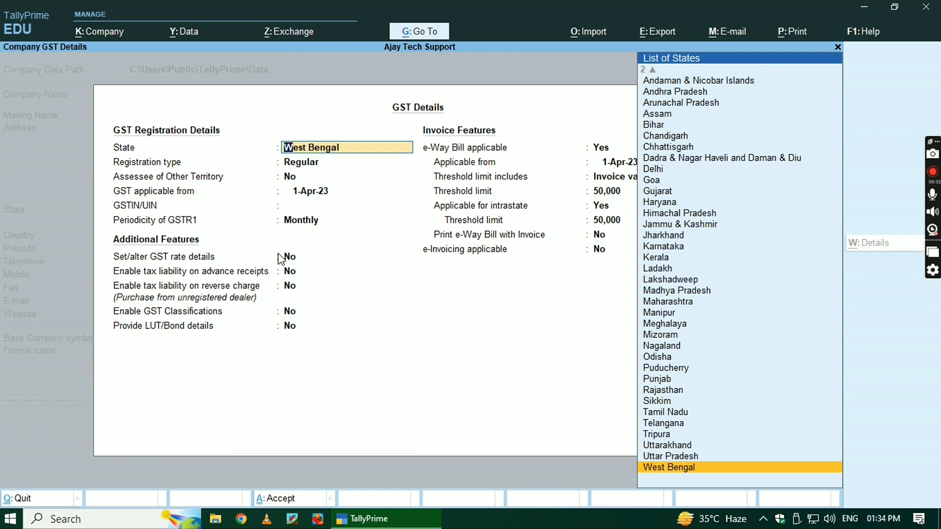
Set state West Bengal and Regular registration, keeping Other Territory No and 1-Apr-23 start.
left_click(700, 472)
left_click(703, 473)
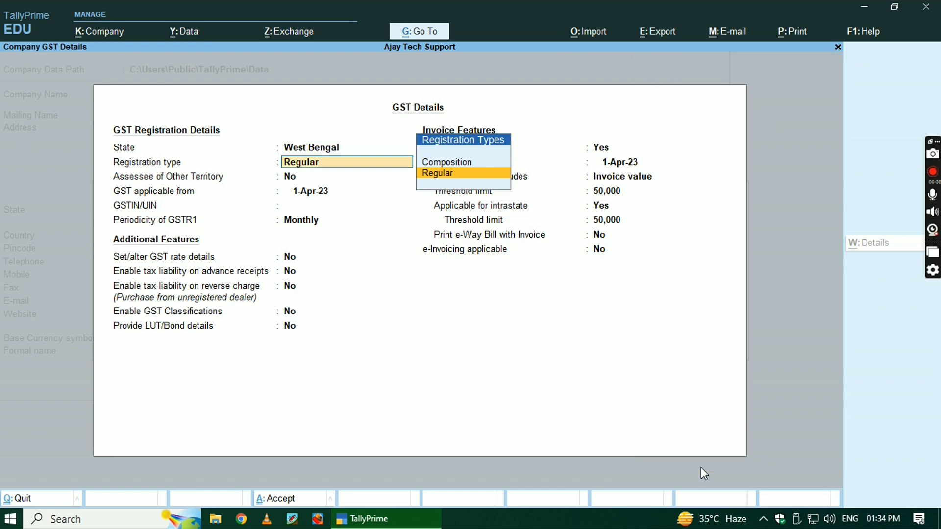
left_click(431, 170)
left_click(452, 176)
key("Up")
key("Down")
key("Up")
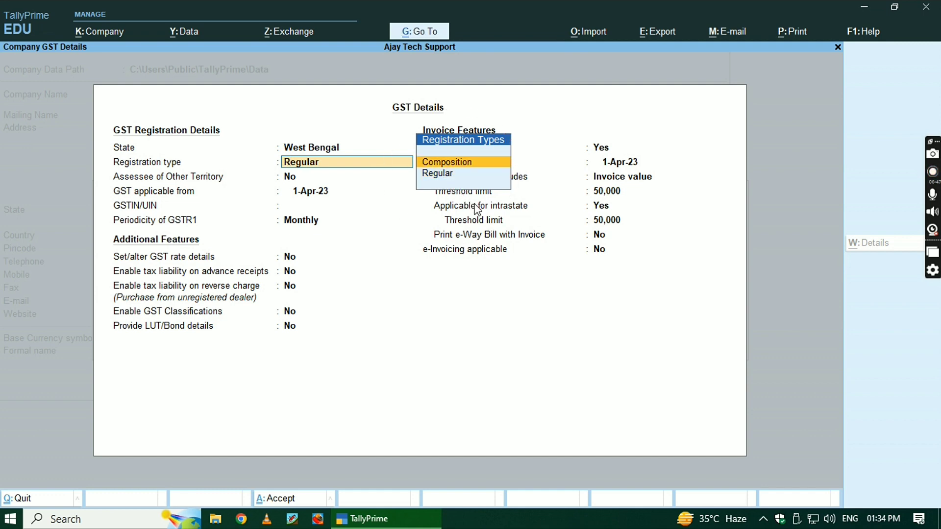
key("Down")
key("Return")
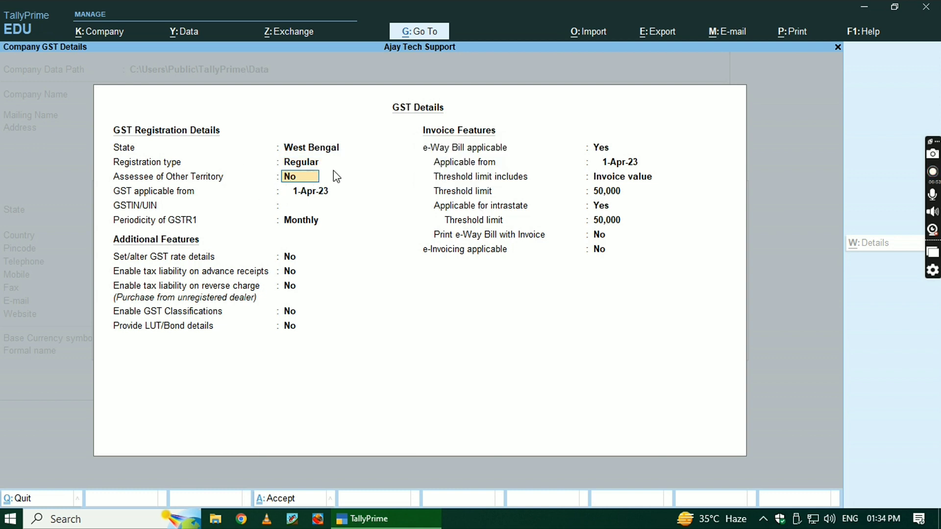
key("Return")
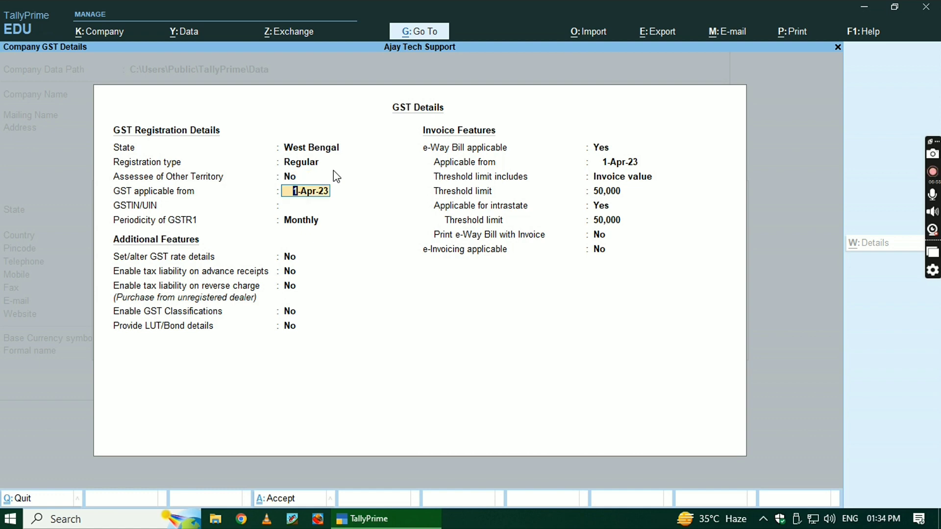
key("Return")
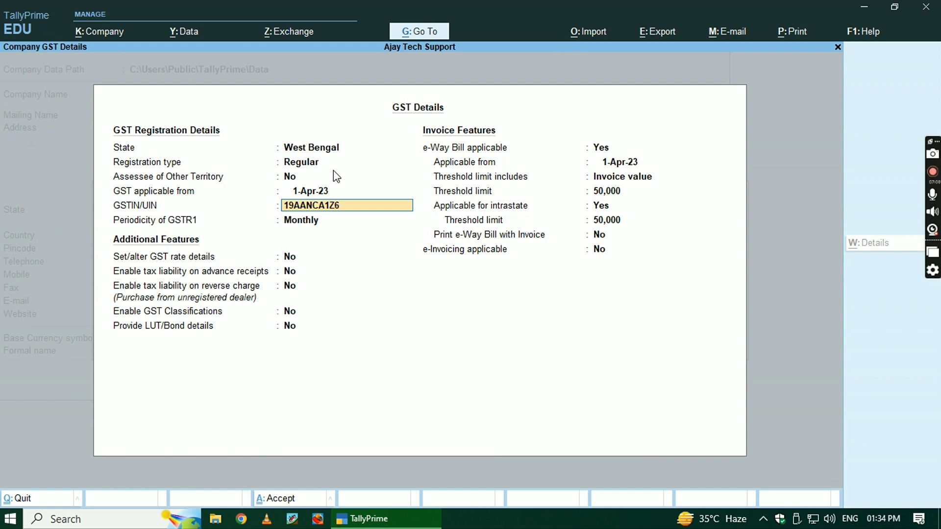
Keep the entered GSTIN, dismissing the invalid-number warning.
key("Return")
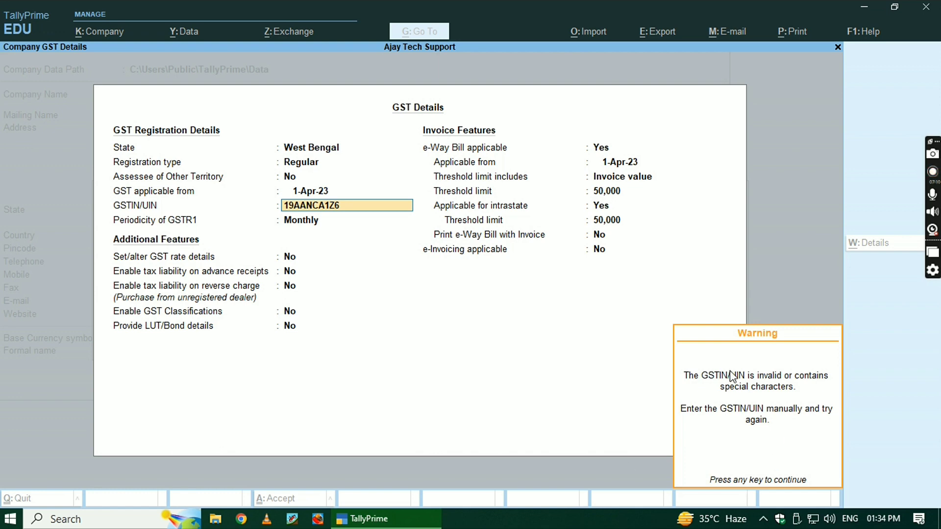
left_click(781, 441)
left_click(739, 424)
left_click(739, 426)
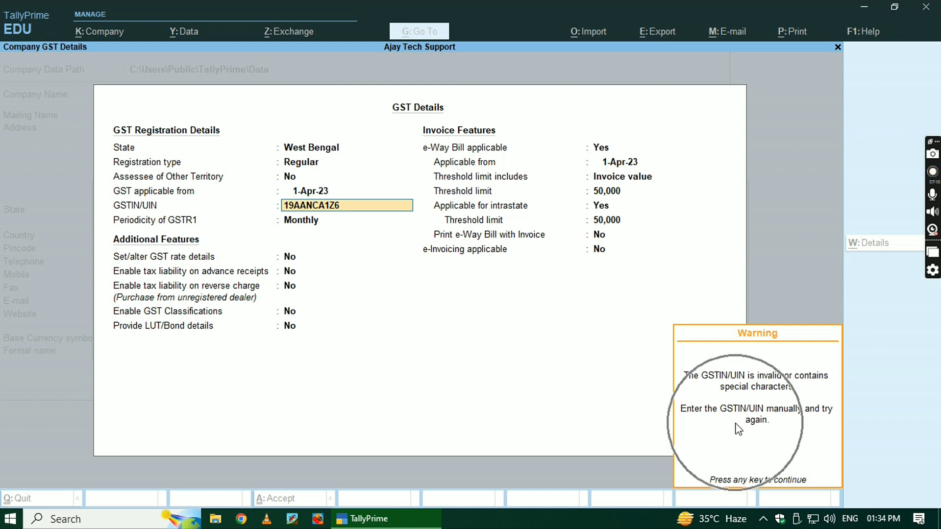
key("Return")
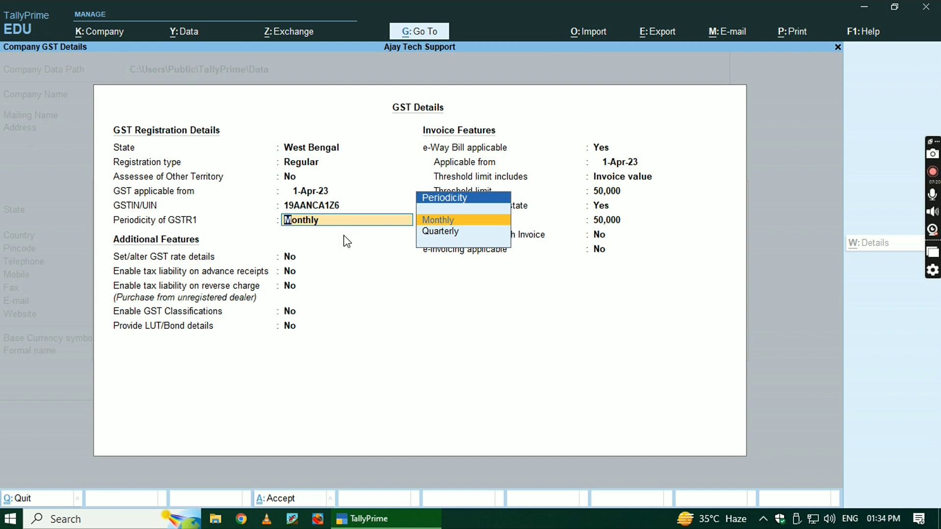
Keep Monthly GSTR1 periodicity and leave rate details, advance-receipt, reverse-charge and classifications at No.
key("ctrl")
key("ctrl")
key("Return")
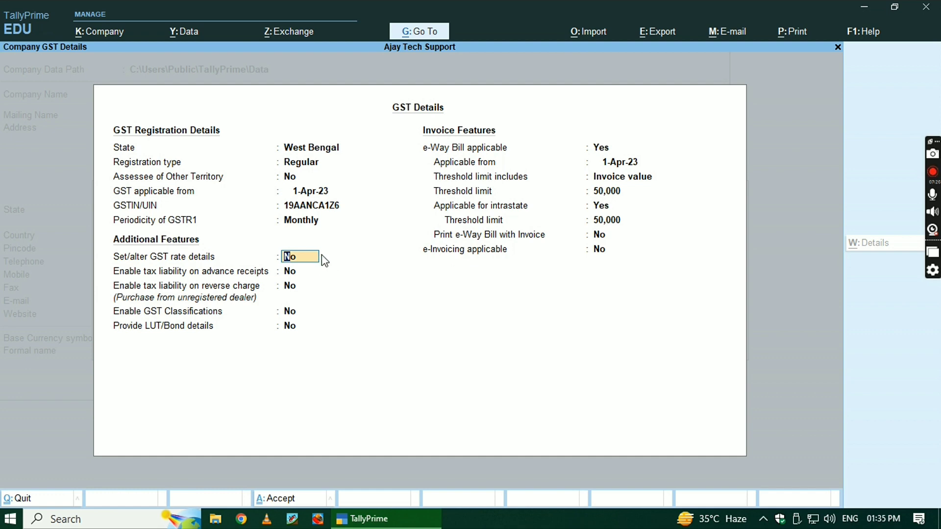
key("ctrl")
key("ctrl")
key("Return")
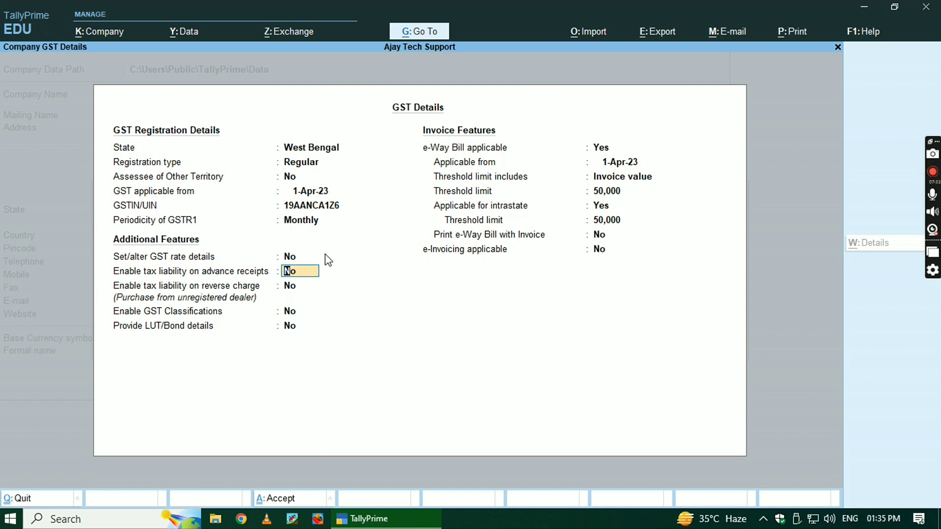
key("ctrl")
key("Return")
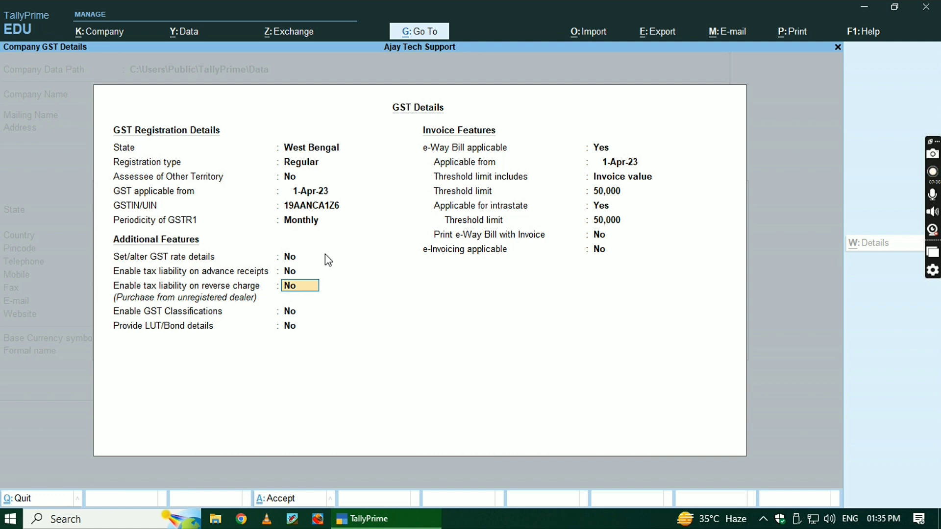
key("Return")
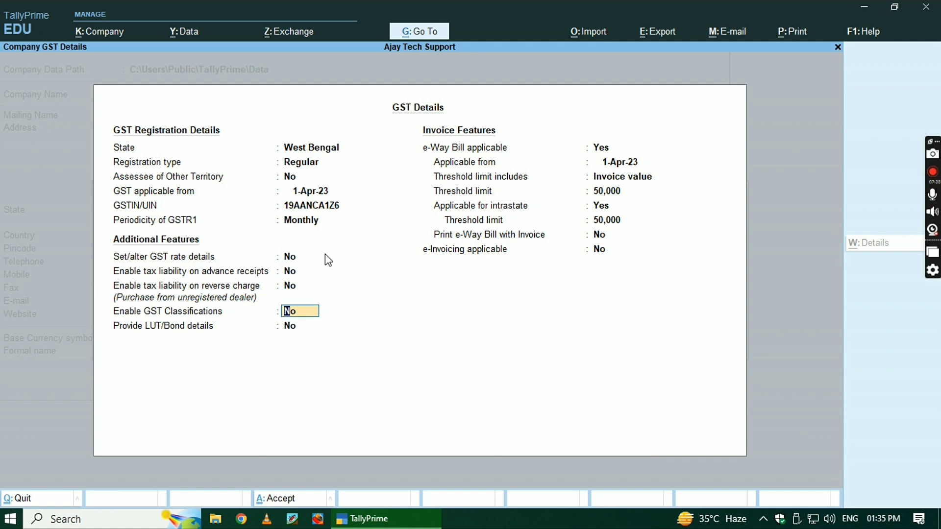
key("Return")
key("Return")
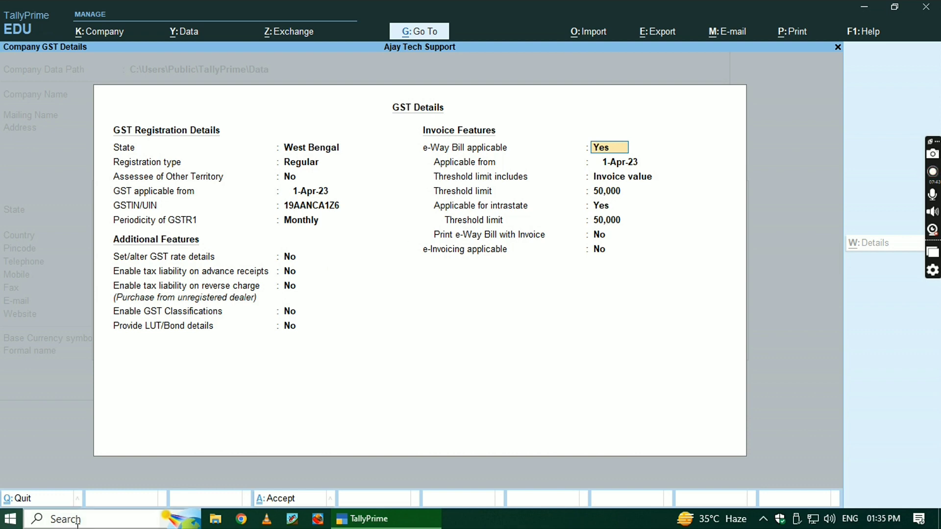
Keep e-Way Bill applicable from 1-Apr-23 on Invoice value with a 50,000 threshold.
left_click(533, 163)
key("Return")
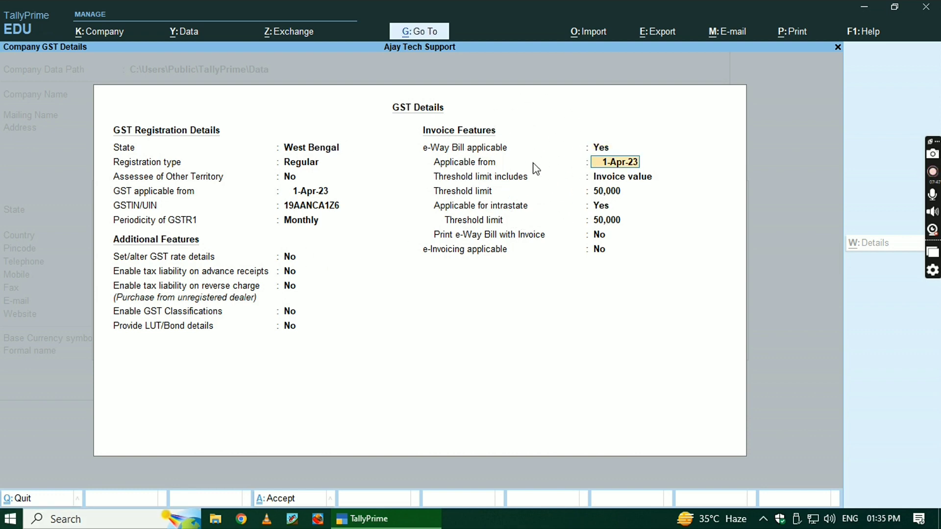
key("Return")
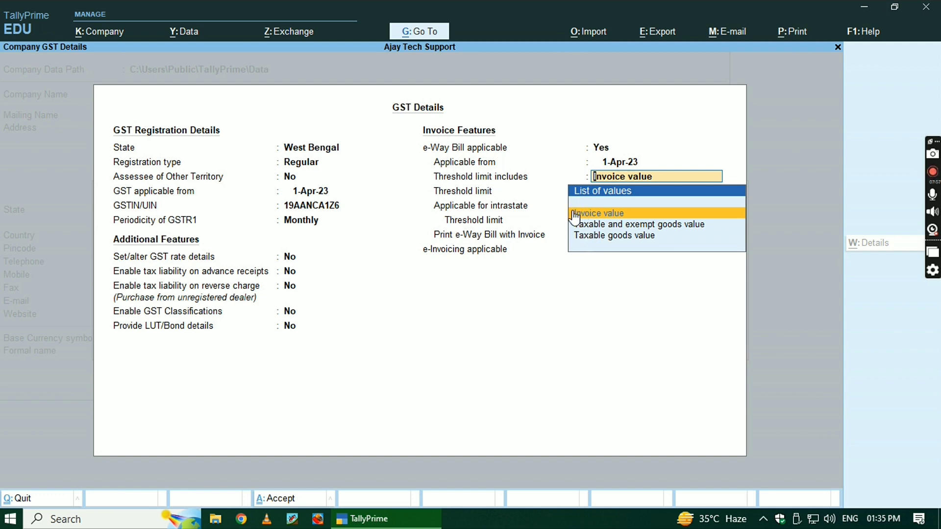
key("Return")
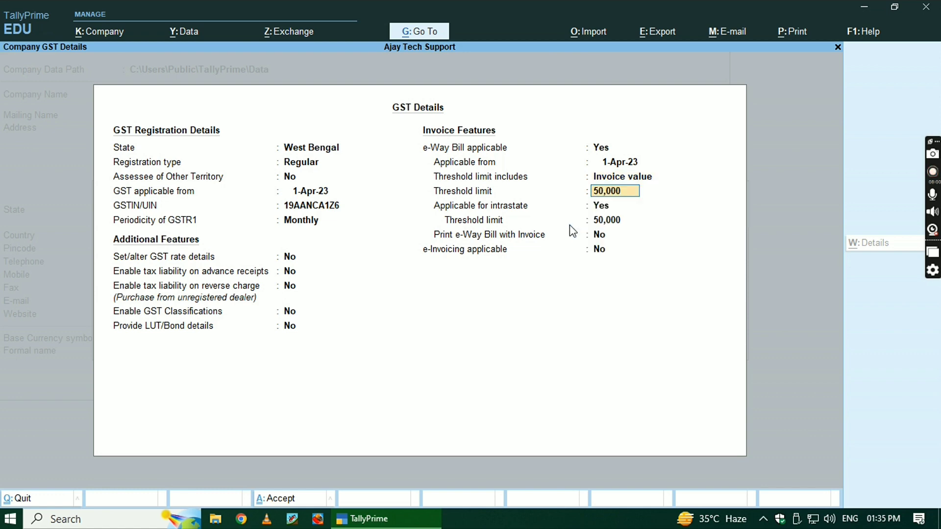
key("Return")
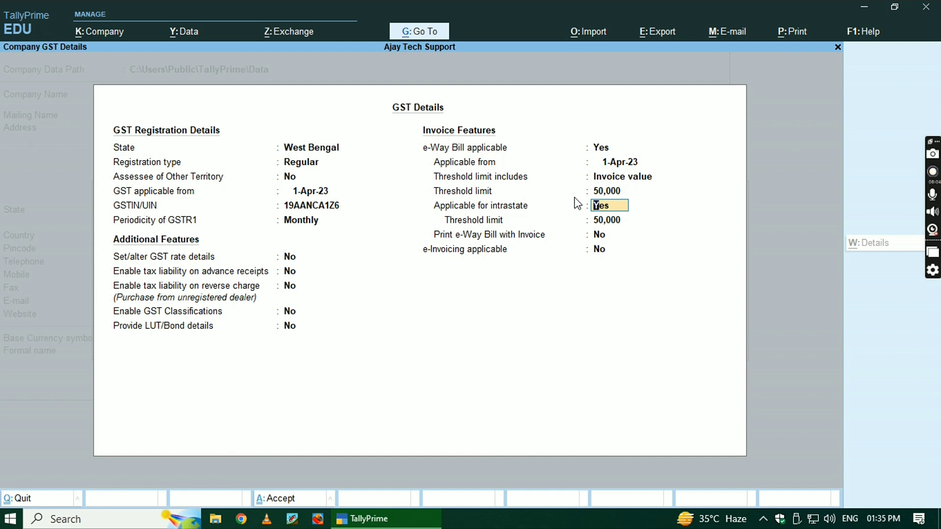
Keep intrastate e-Way Bill at 50,000, leave printing and e-invoicing off, and save GST details.
key("ctrl")
key("Return")
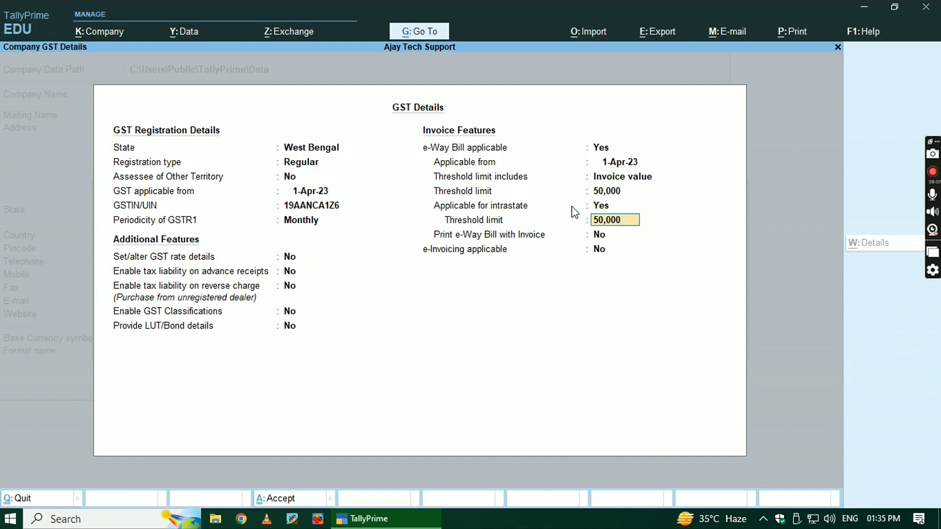
key("Return")
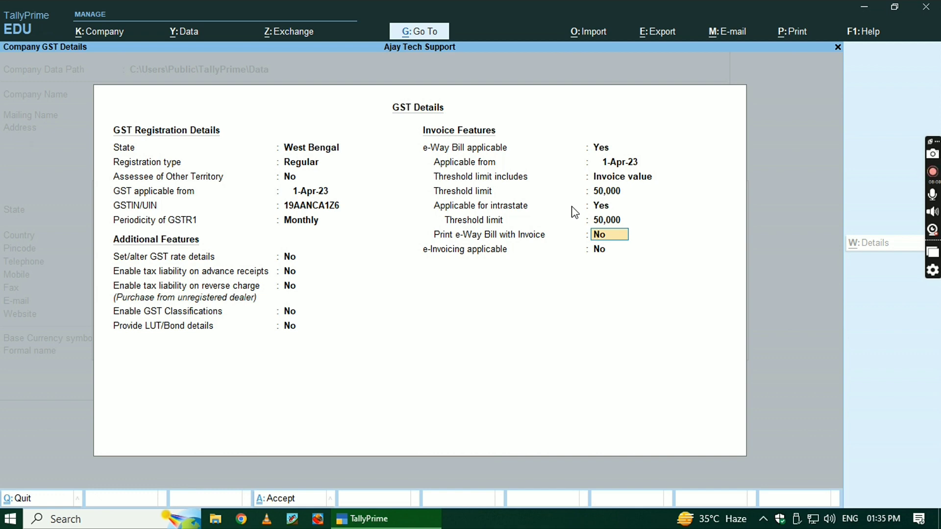
key("ctrl")
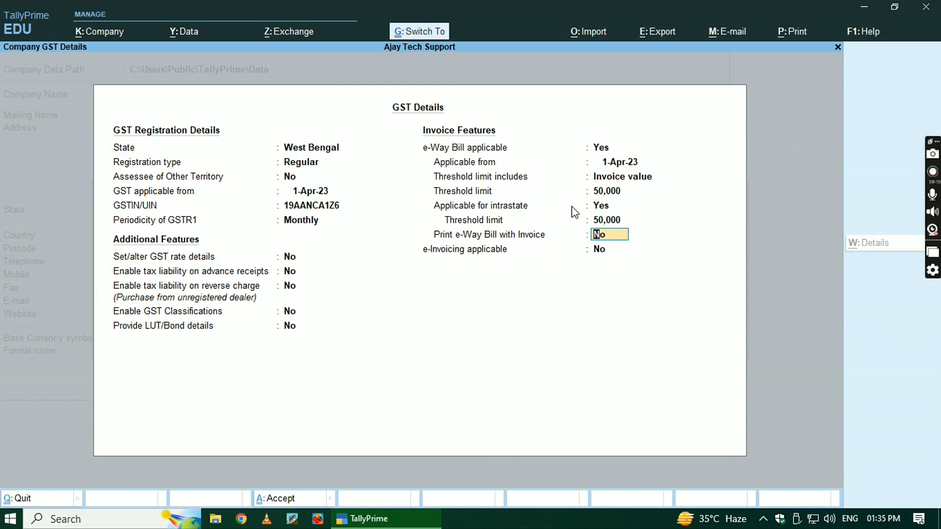
key("Return")
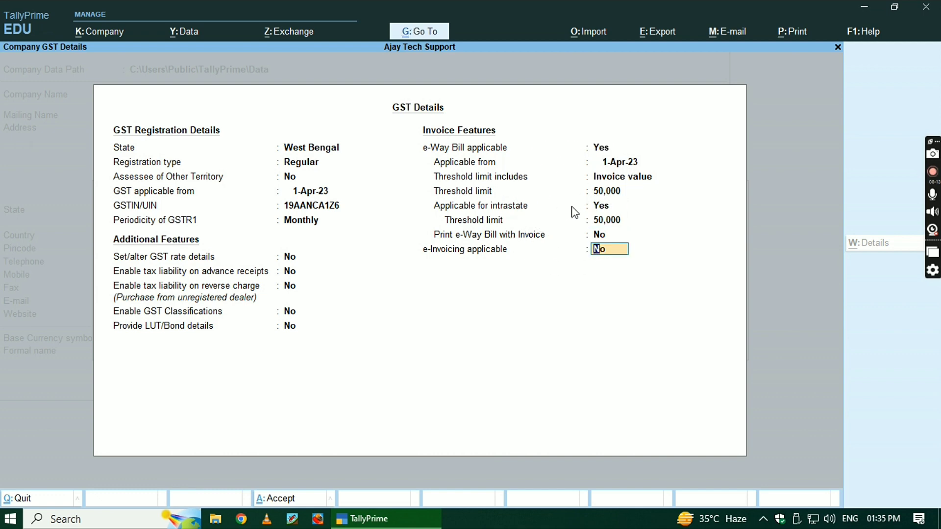
key("Return")
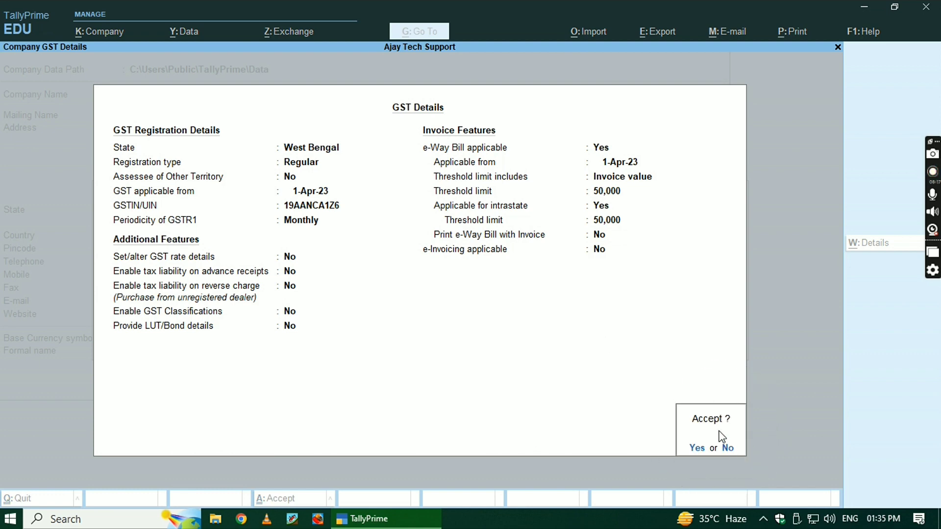
key("ctrl")
key("Return")
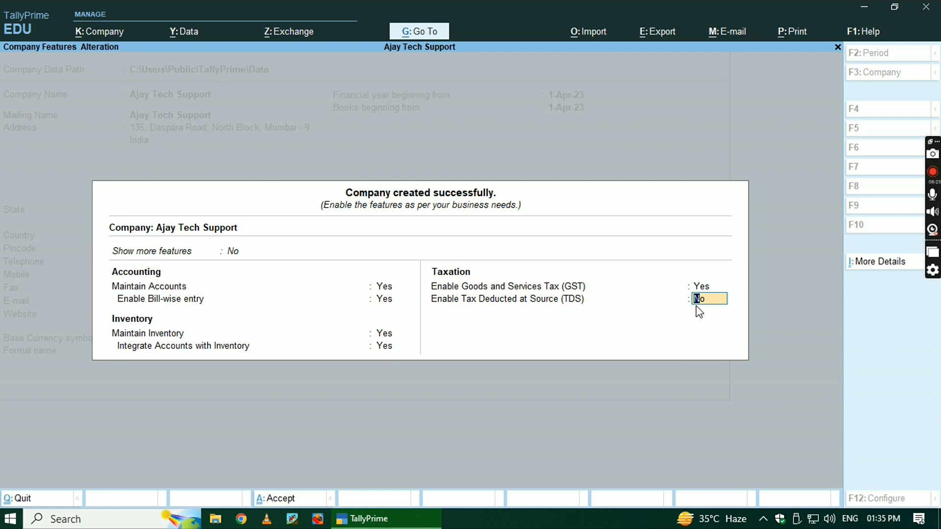
Accept Company Features with TDS left at No, then settle on the alter-masters option in Gateway of Tally.
key("Return")
key("Return")
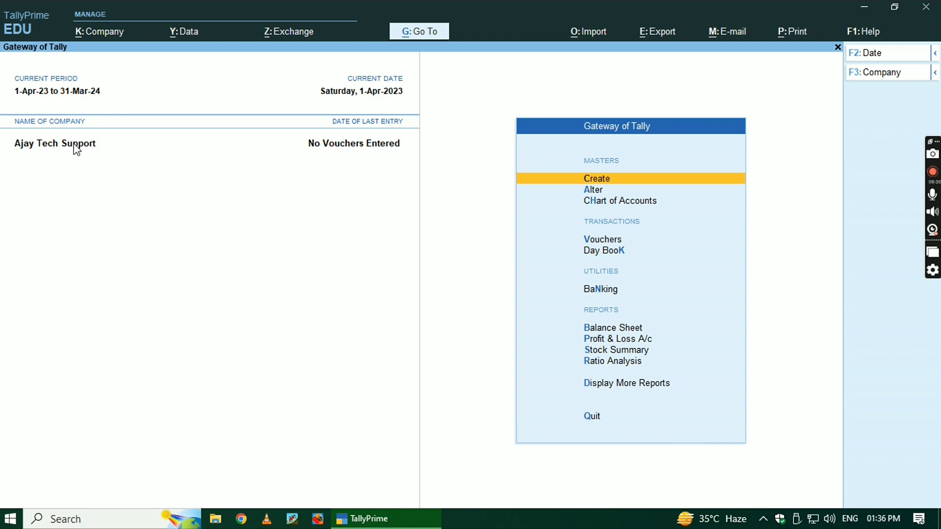
key("ctrl")
key("ctrl")
key("Down")
key("Down")
key("Down")
key("Down")
key("Down")
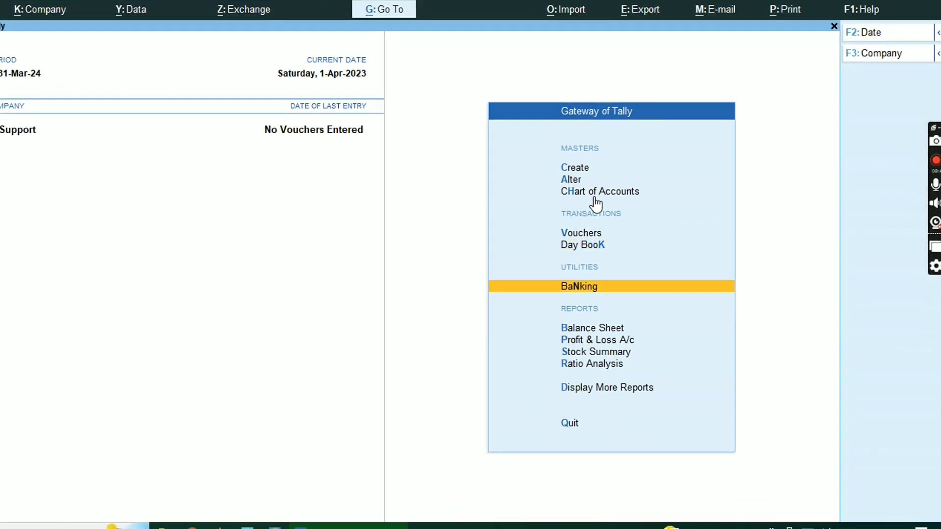
key("Up")
key("Up")
key("Up")
key("Up")
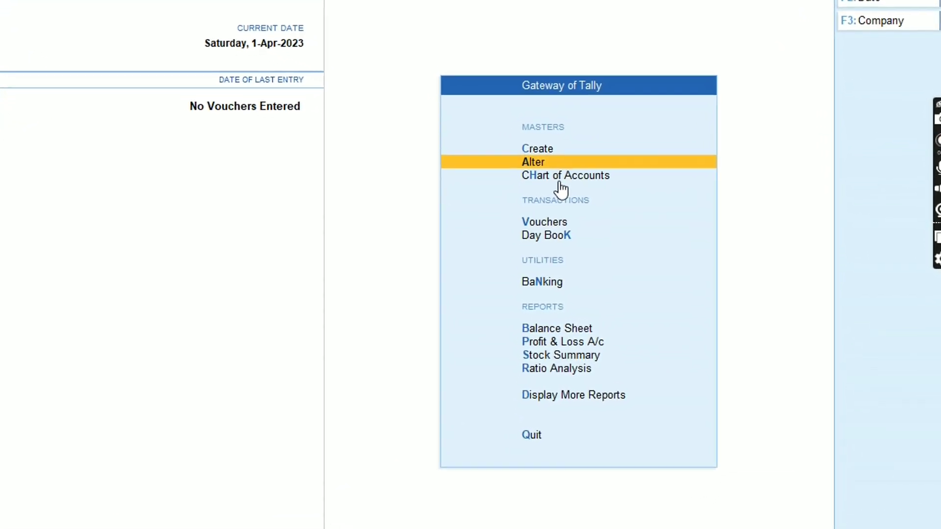
key("Up")
key("Down")
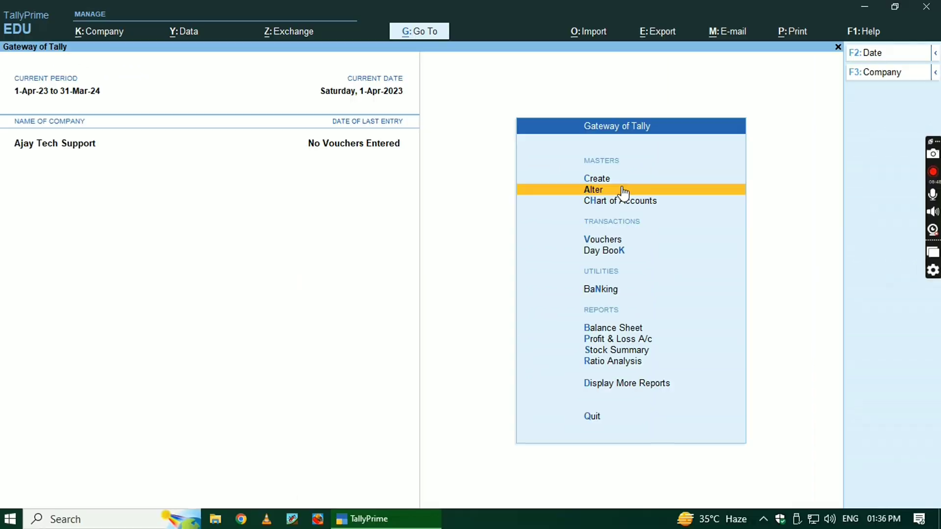
Open Master Alteration, expand Show More, and choose Change Company.
key("Return")
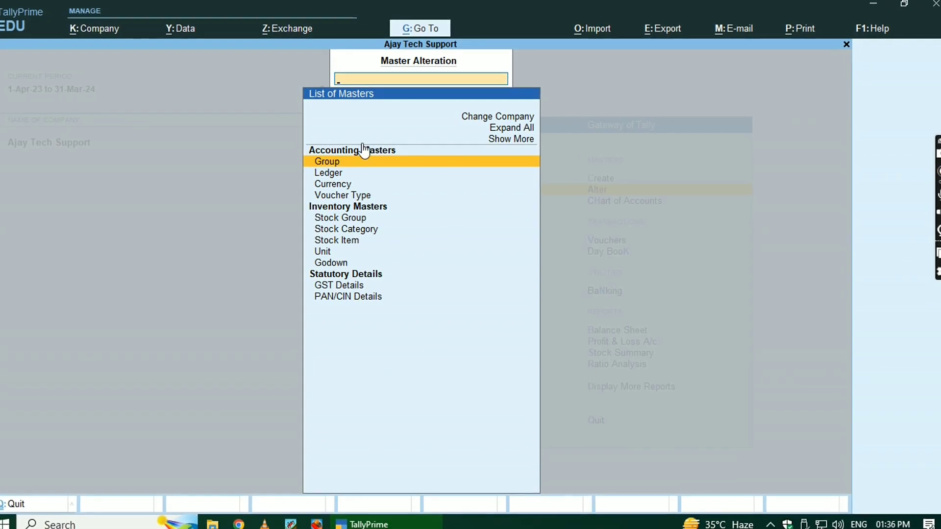
key("Down")
key("Down")
key("Down")
key("Down")
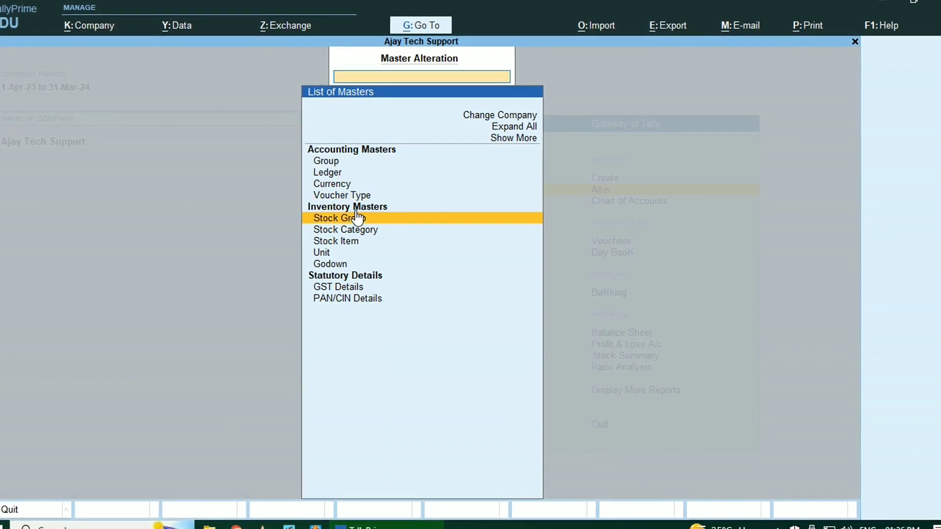
key("Down")
key("Down")
key("Down")
key("Down")
key("Down")
key("Down")
key("Up")
key("Up")
key("Up")
key("Up")
key("Up")
key("Up")
key("Up")
key("Up")
key("Up")
key("Up")
key("Up")
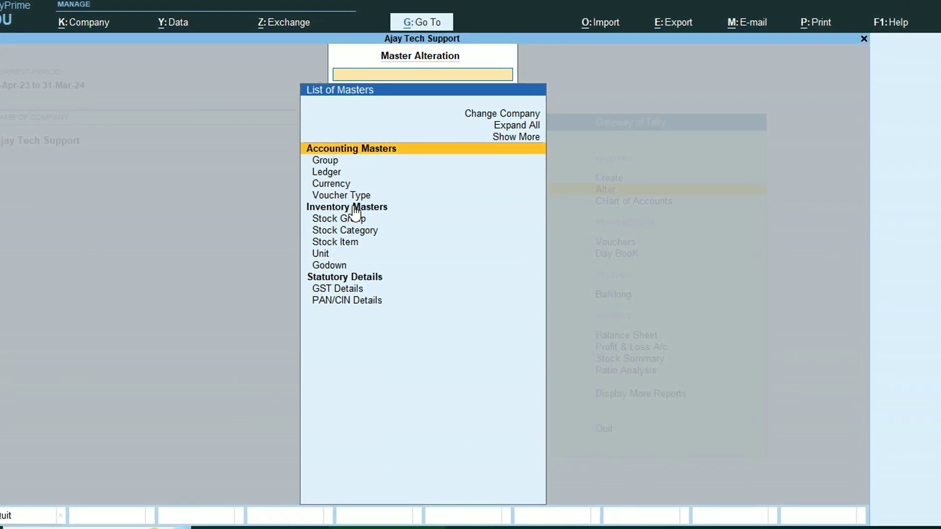
key("Up")
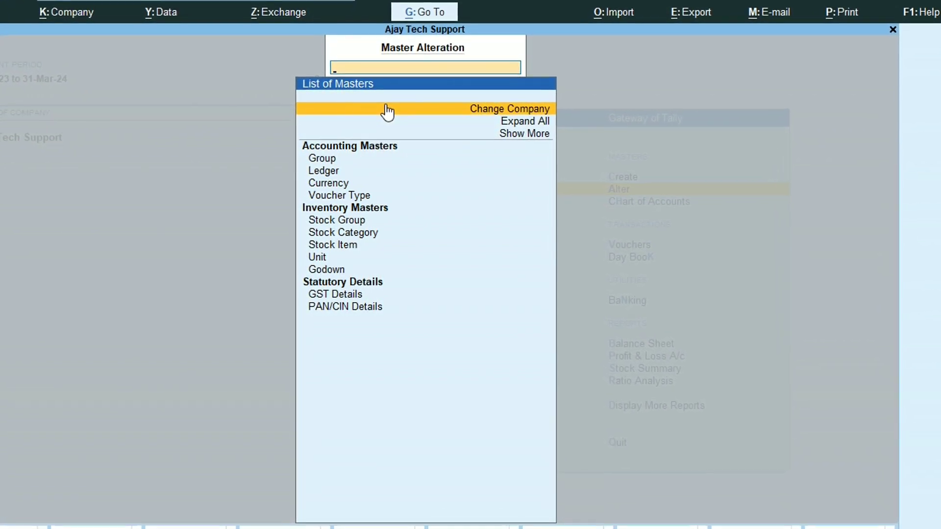
left_click(518, 131)
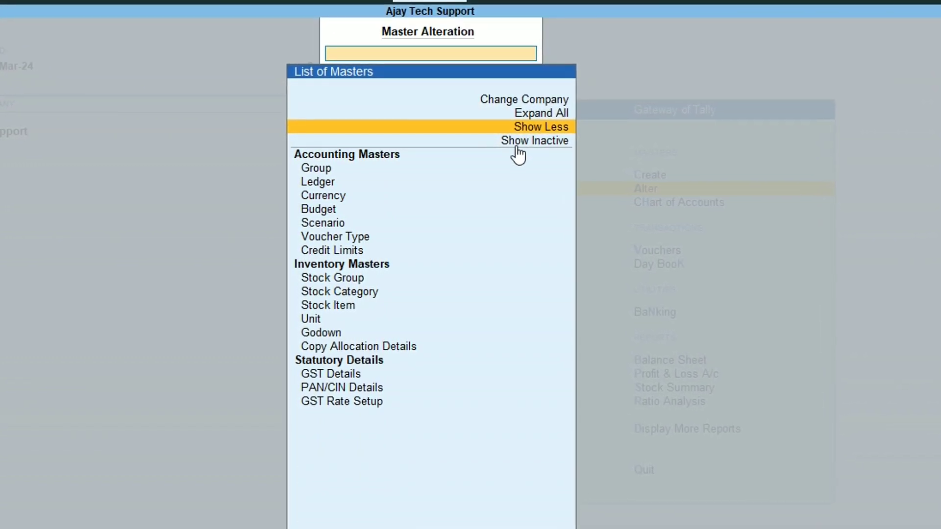
key("Up")
key("Up")
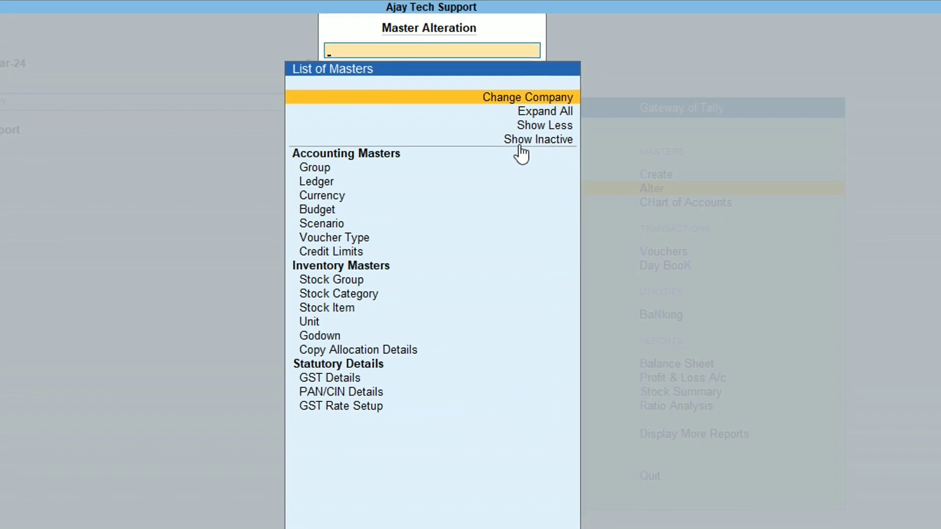
key("Return")
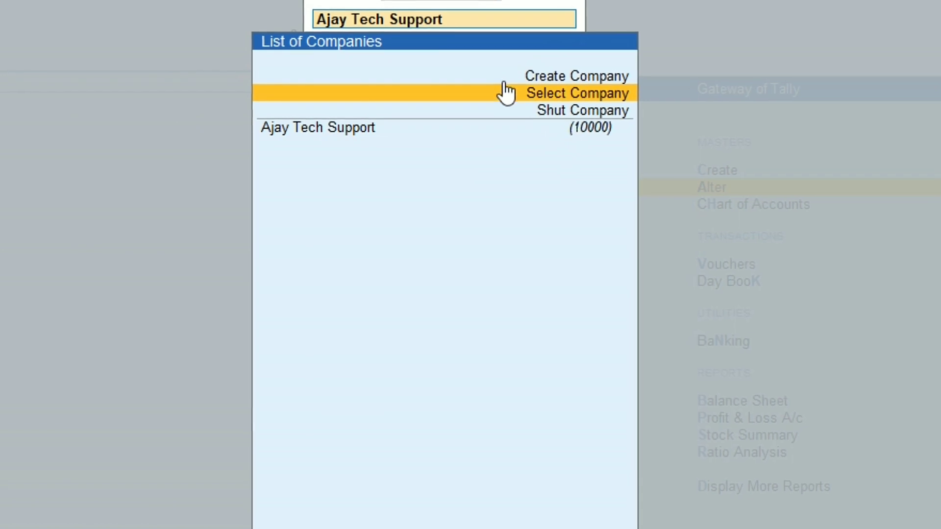
Select Ajay Tech Support from the company list and return to Gateway of Tally.
left_click(505, 93)
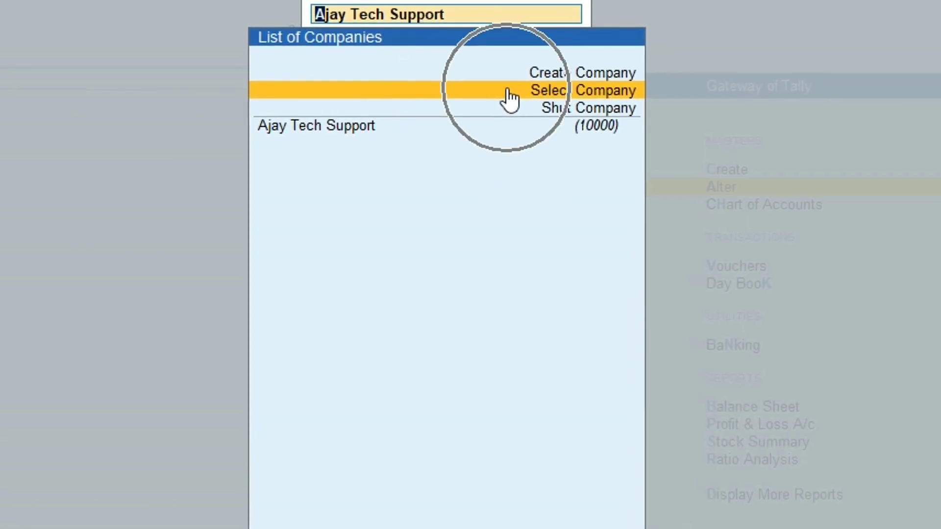
key("Down")
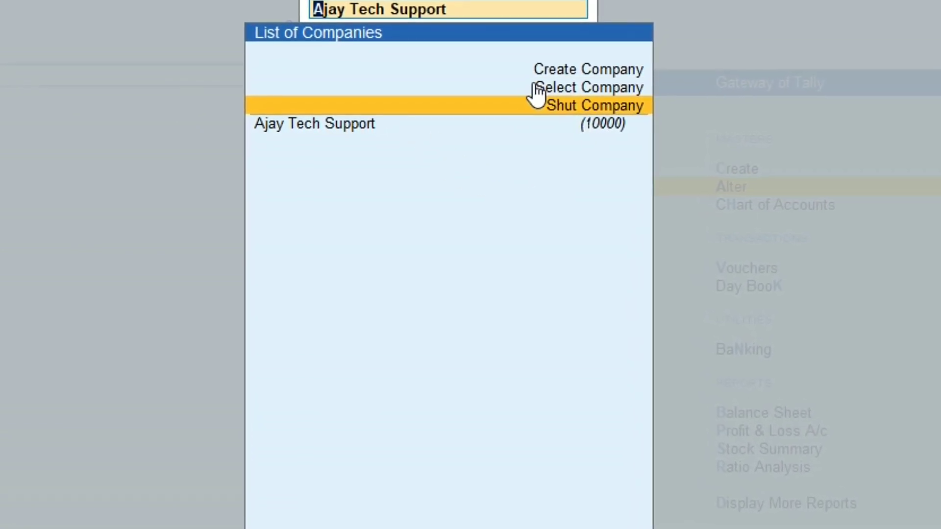
left_click(473, 108)
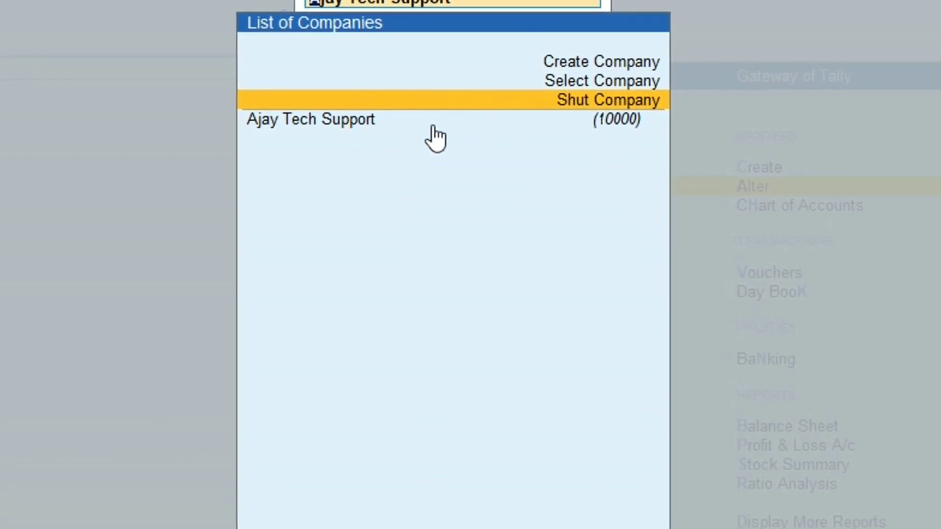
key("Down")
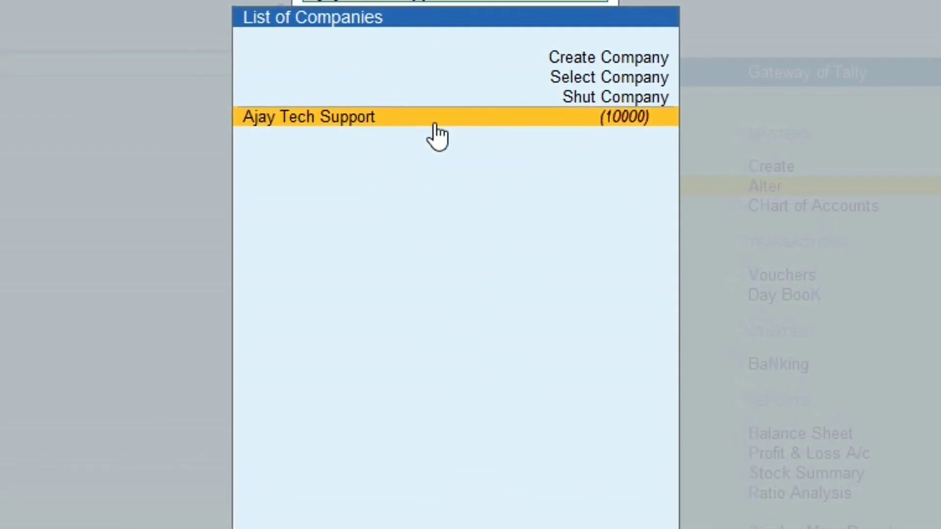
left_click(436, 125)
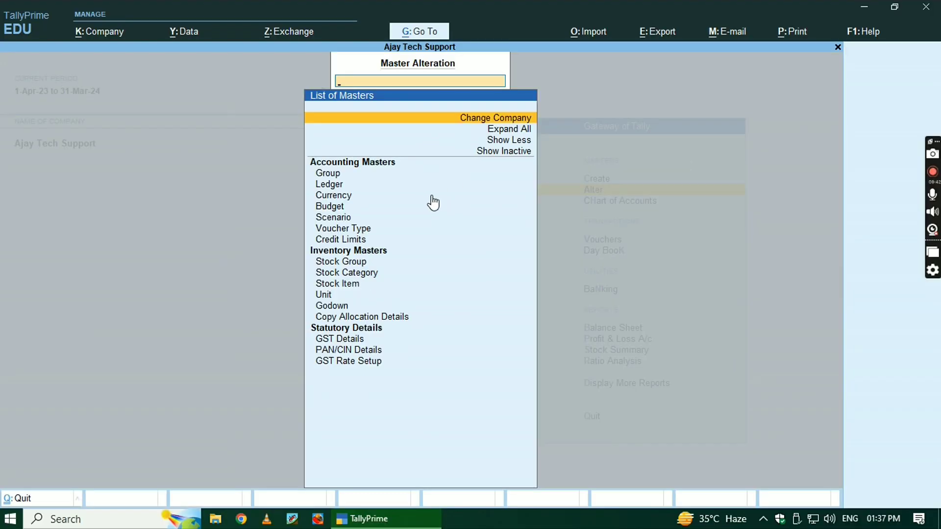
key("Escape")
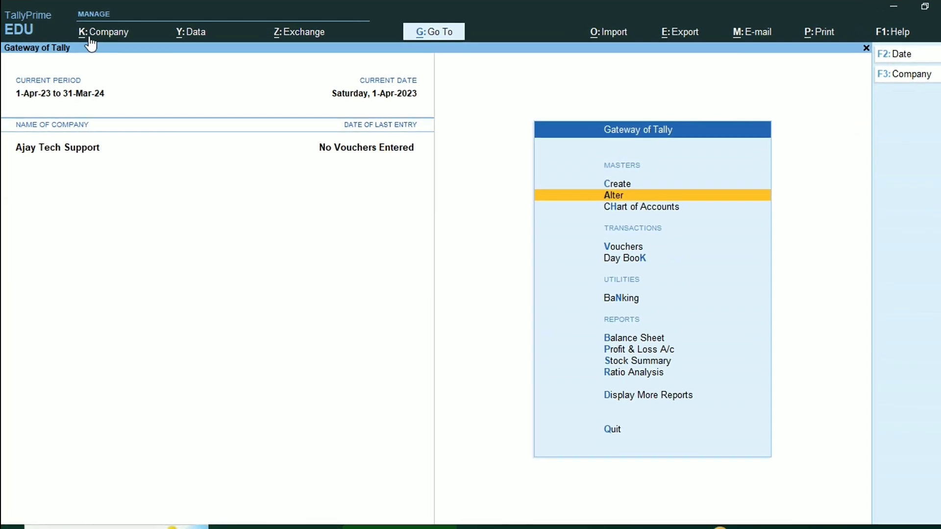
Open the K: Company menu and highlight its Alter option.
key("ctrl")
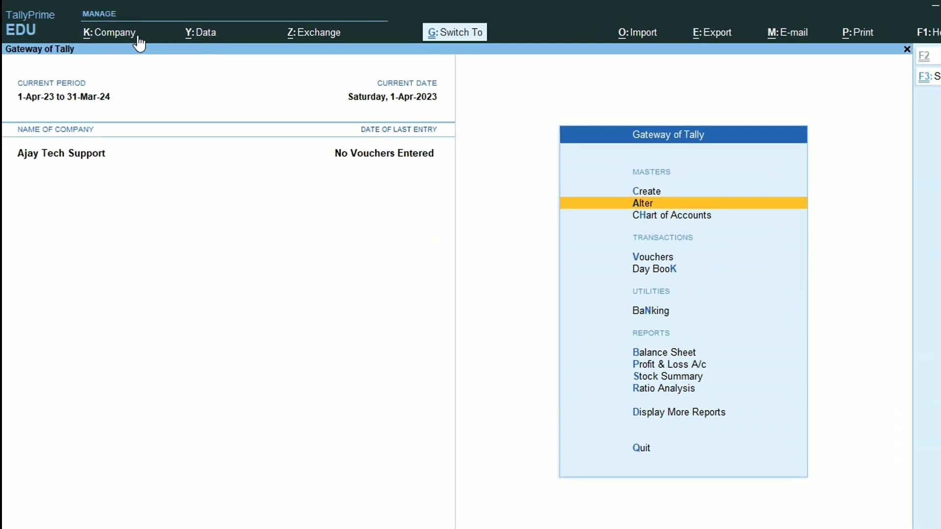
left_click(138, 42)
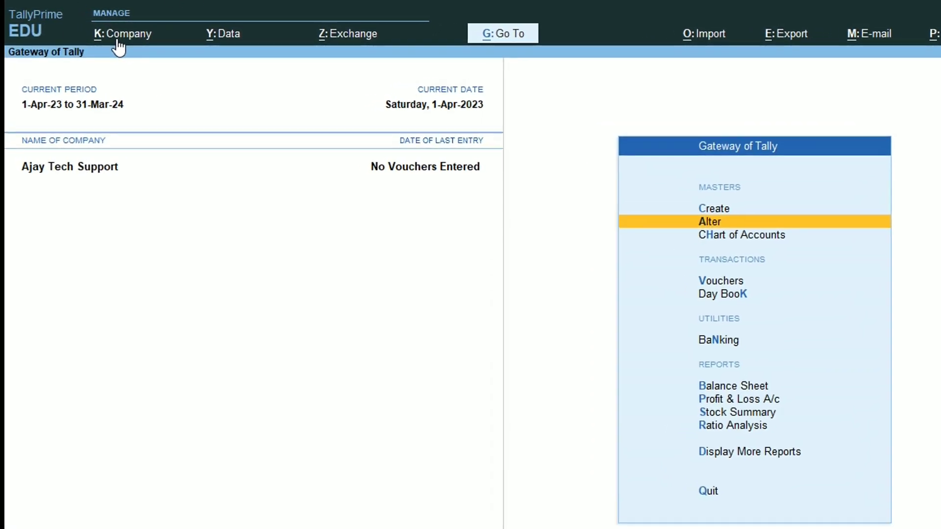
left_click(124, 36)
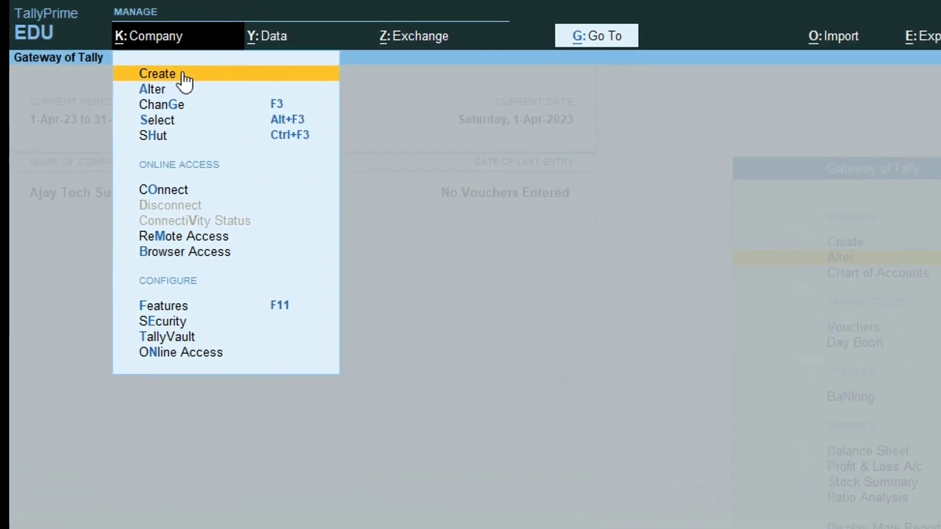
key("Down")
key("Down")
key("Down")
key("Down")
key("Down")
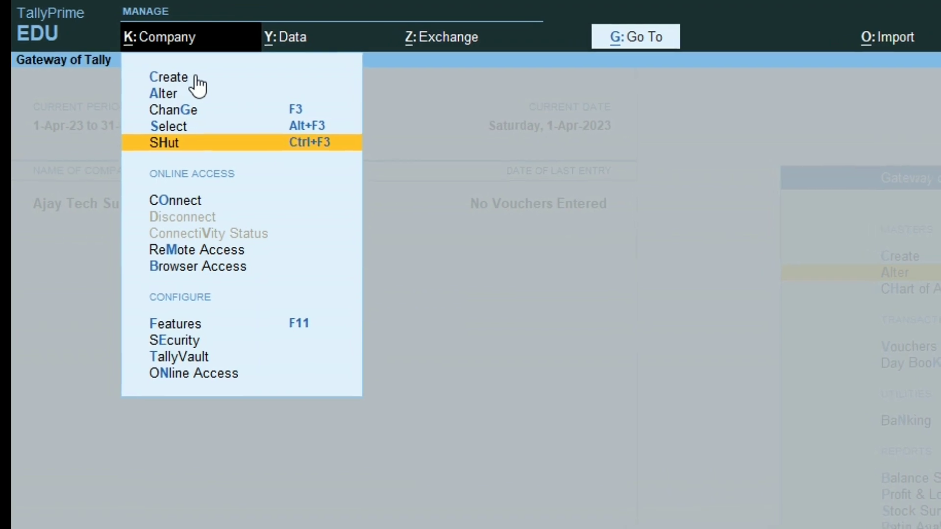
key("Up")
key("Up")
key("Up")
key("Up")
key("Up")
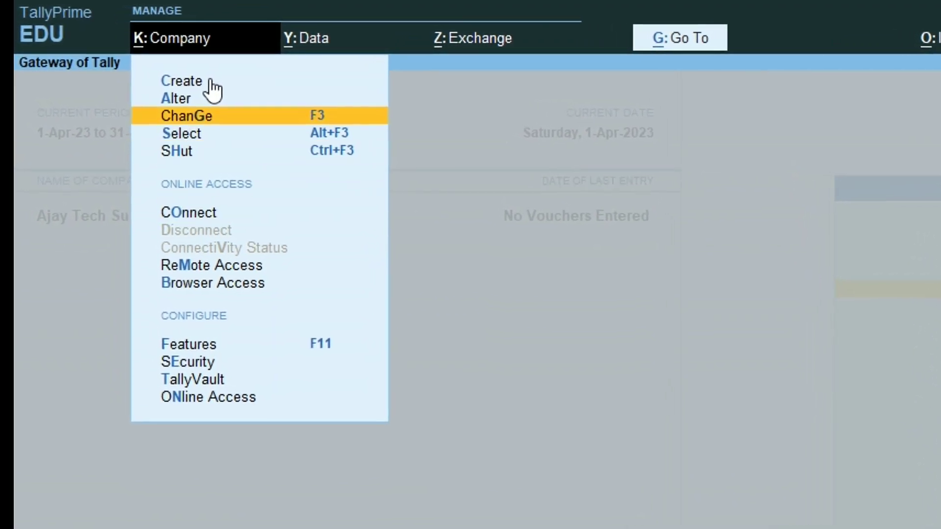
key("Down")
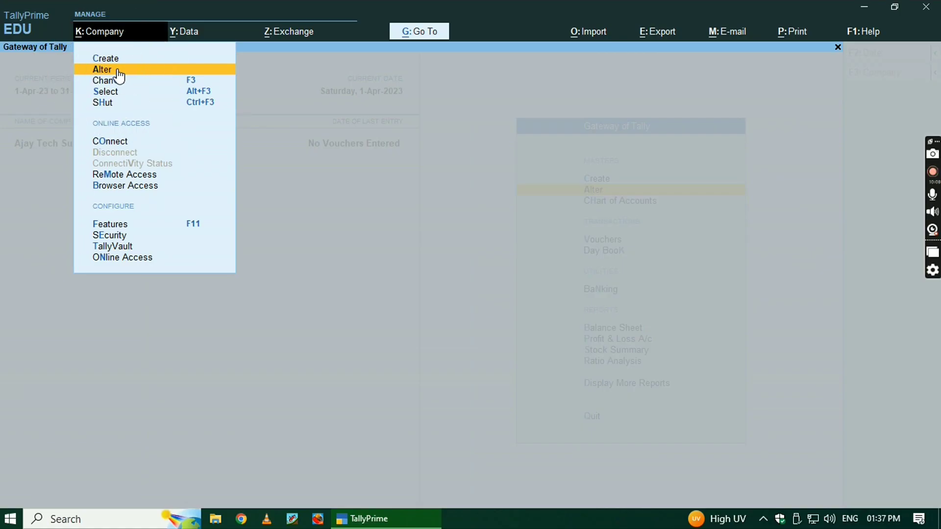
Open the Company Alteration screen for Ajay Tech Support and move through its details.
left_click(119, 71)
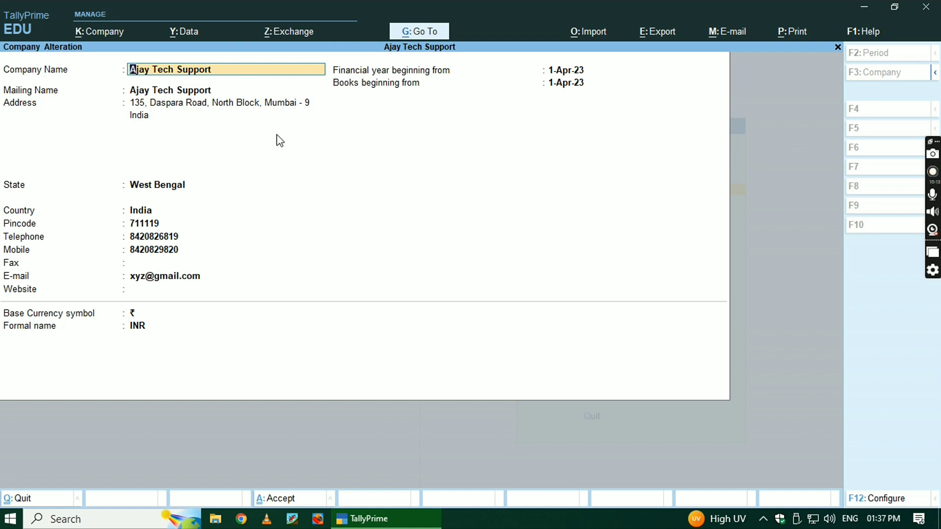
key("Return")
key("Return")
key("Return")
key("Return")
key("Return")
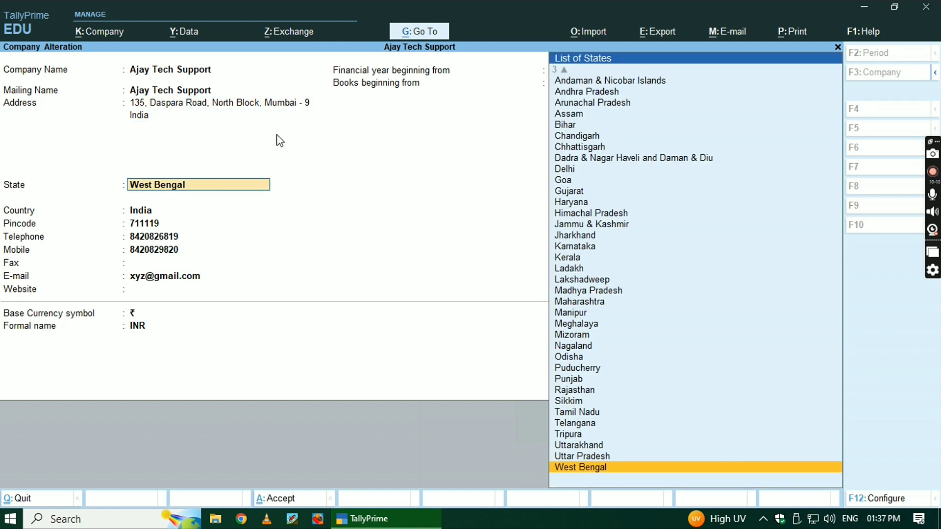
key("Return")
key("Return")
key("Return")
key("Return")
key("Return")
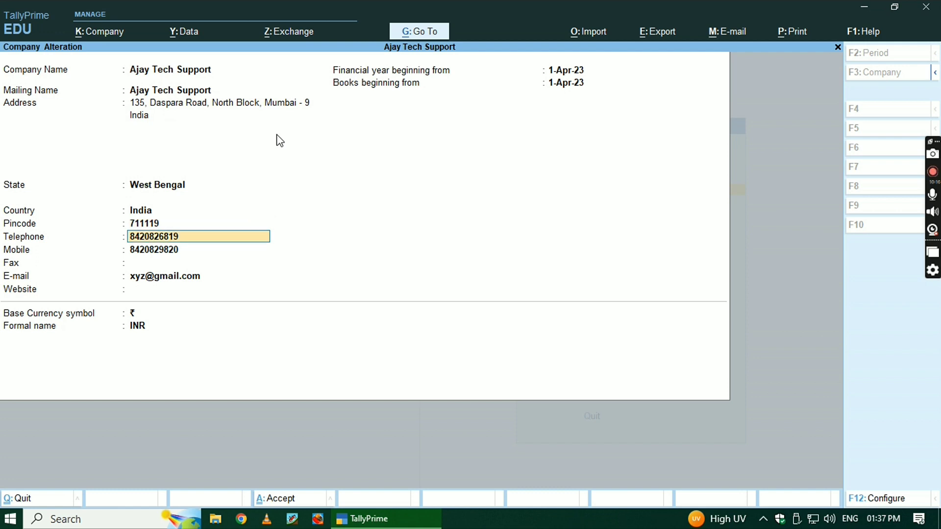
key("Return")
key("Return")
key("Return")
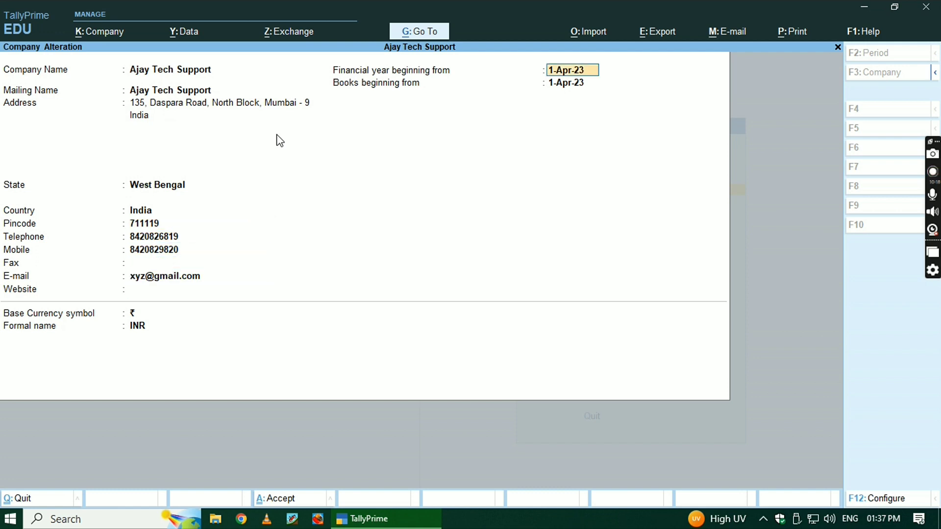
key("Return")
key("Return")
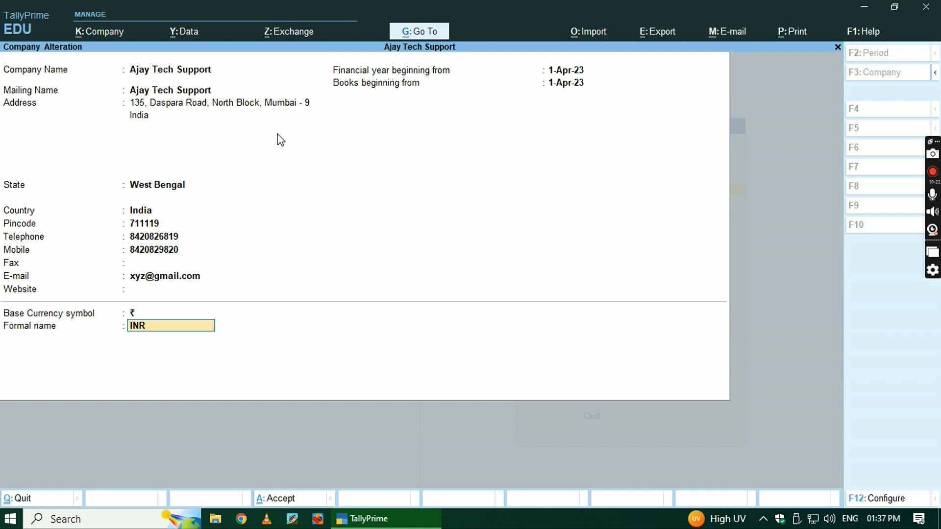
key("ctrl")
key("ctrl")
Delete the company with Alt+D, answering Yes to both Delete? and Are you sure? prompts.
key("alt")
key("alt+d")
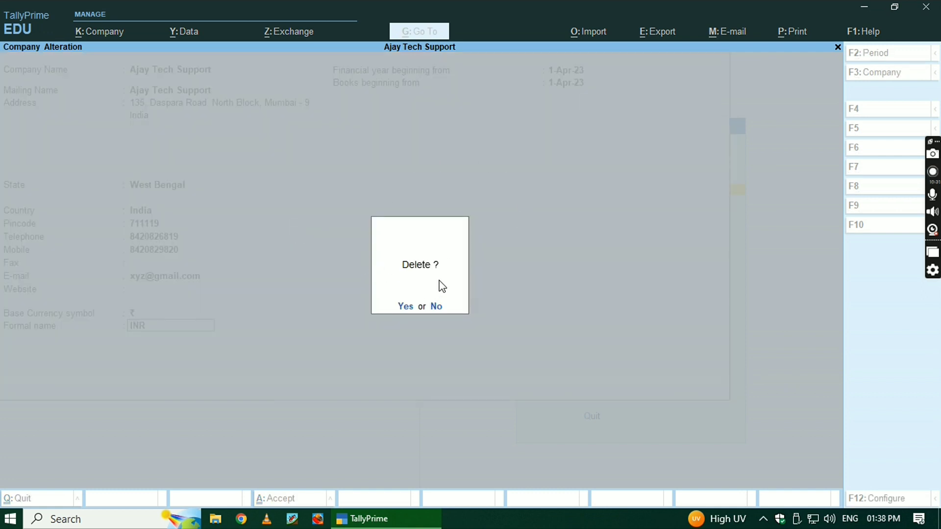
left_click(402, 314)
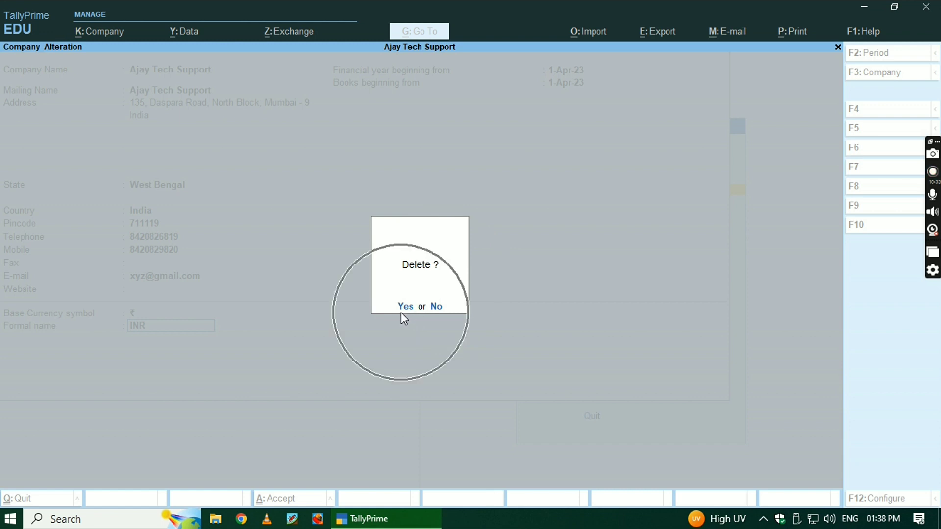
left_click(435, 317)
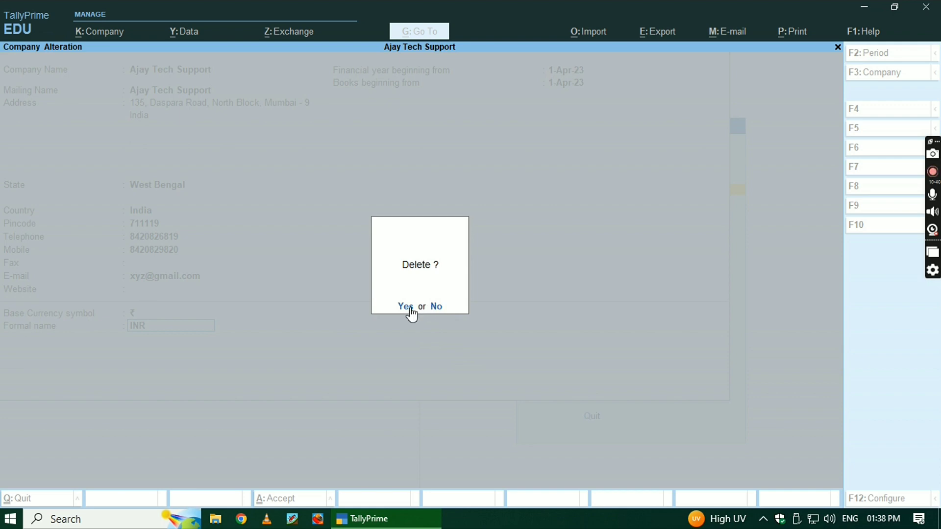
left_click(434, 316)
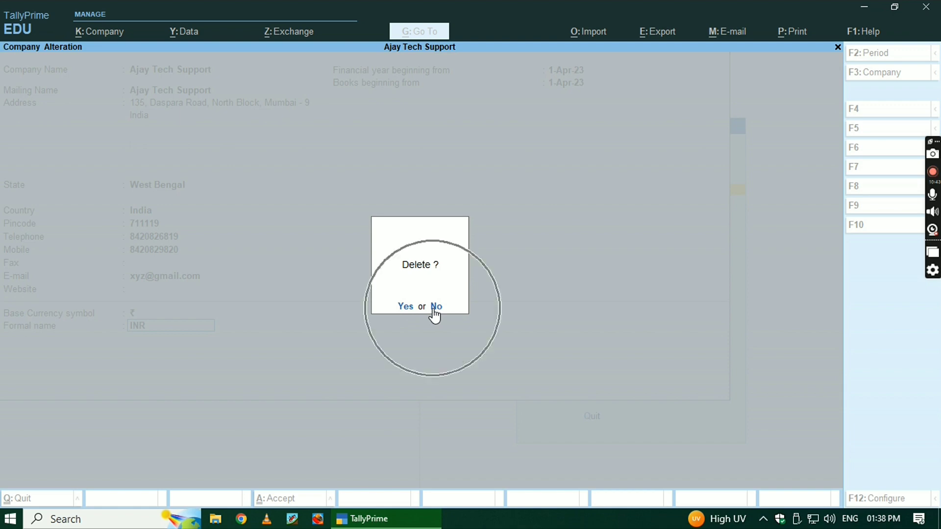
left_click(406, 313)
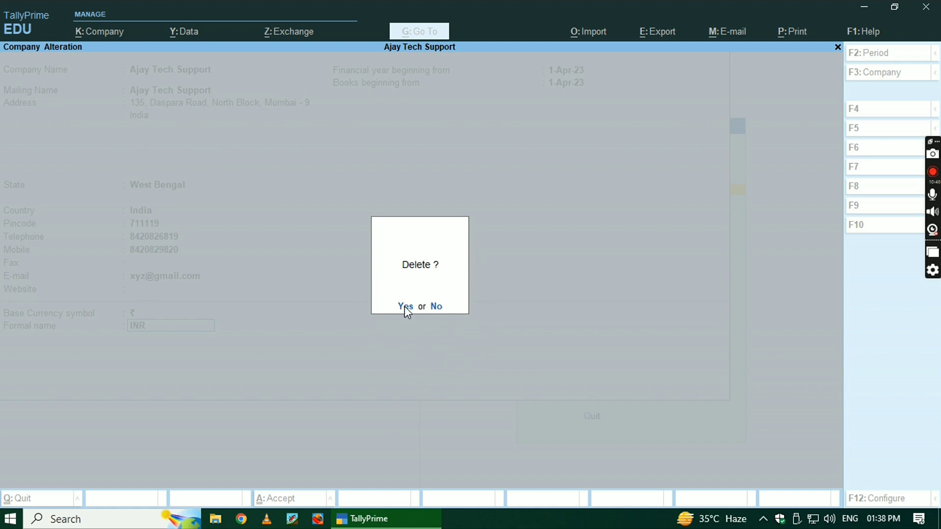
left_click(405, 307)
left_click(405, 307)
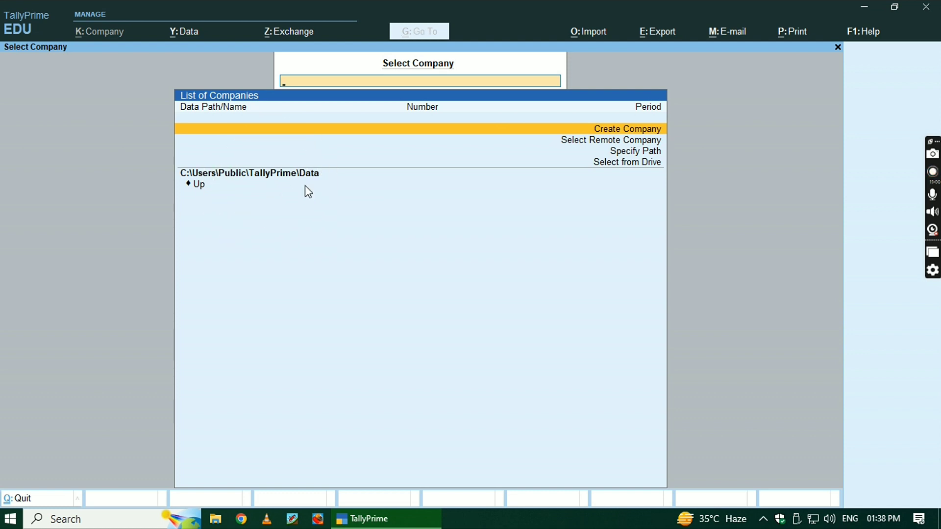
Quit TallyPrime from Select Company, confirming Yes on the second Quit? prompt.
key("Escape")
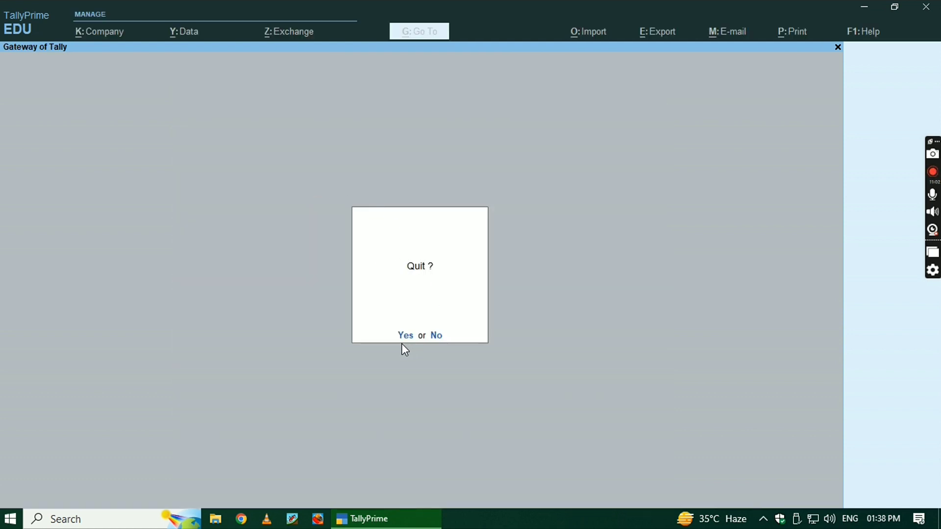
left_click(435, 337)
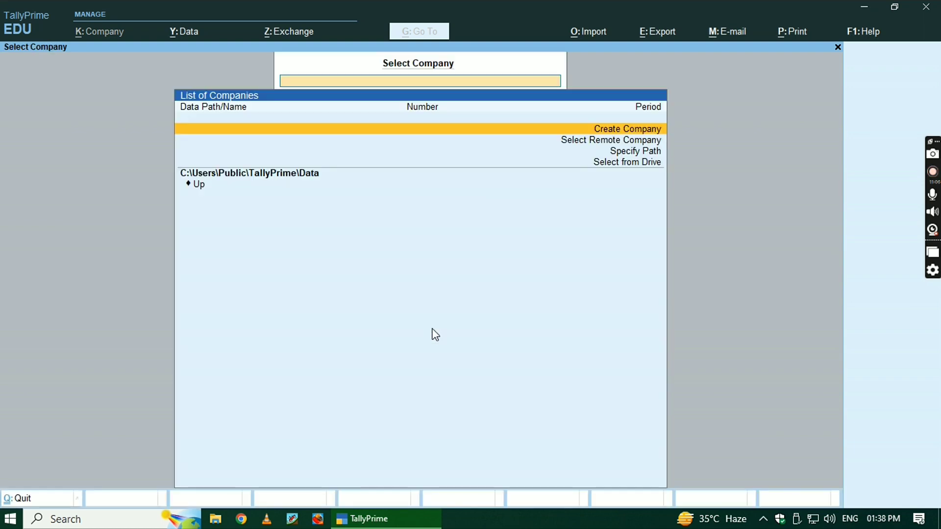
key("Escape")
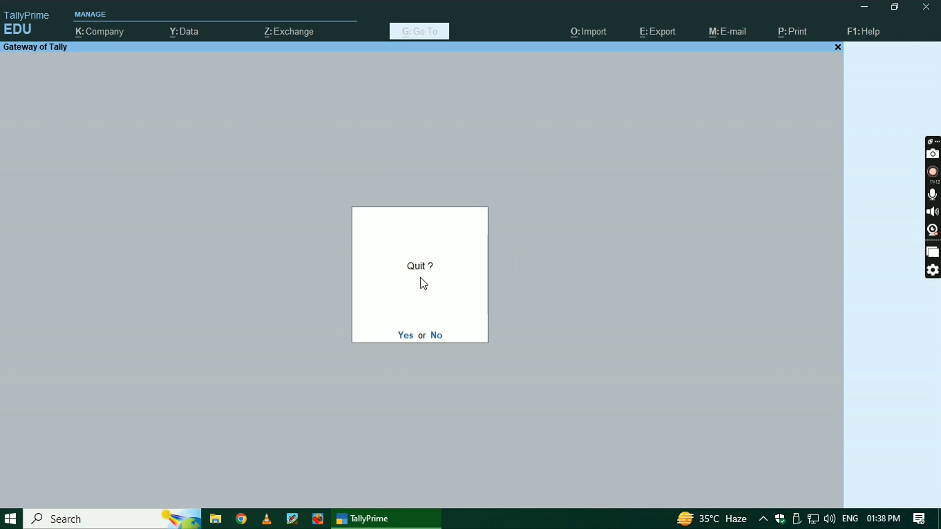
key("y")
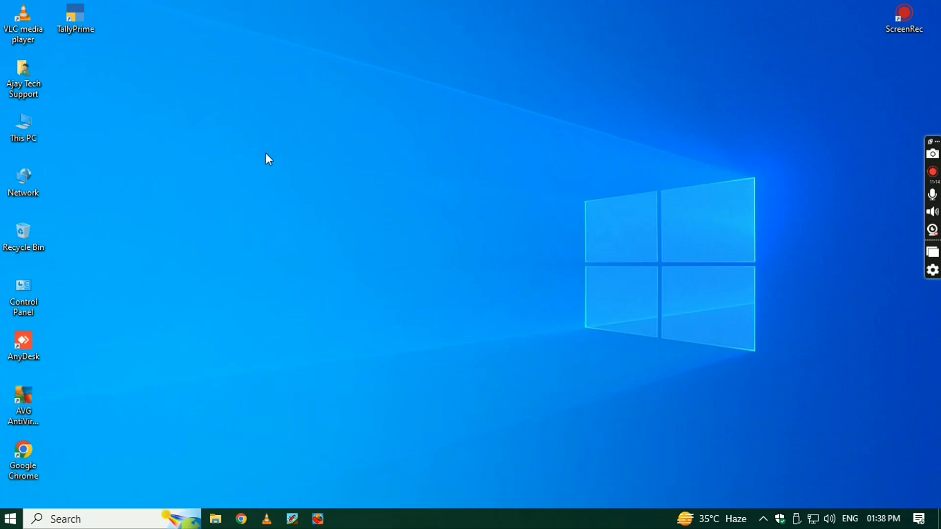